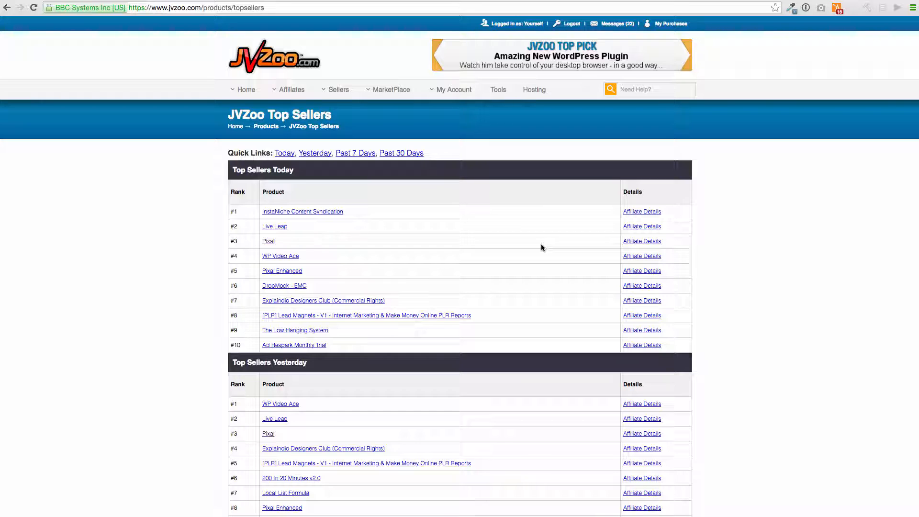
Step: Open the Pixal product from JVZoo's Top Sellers Today list
click(272, 242)
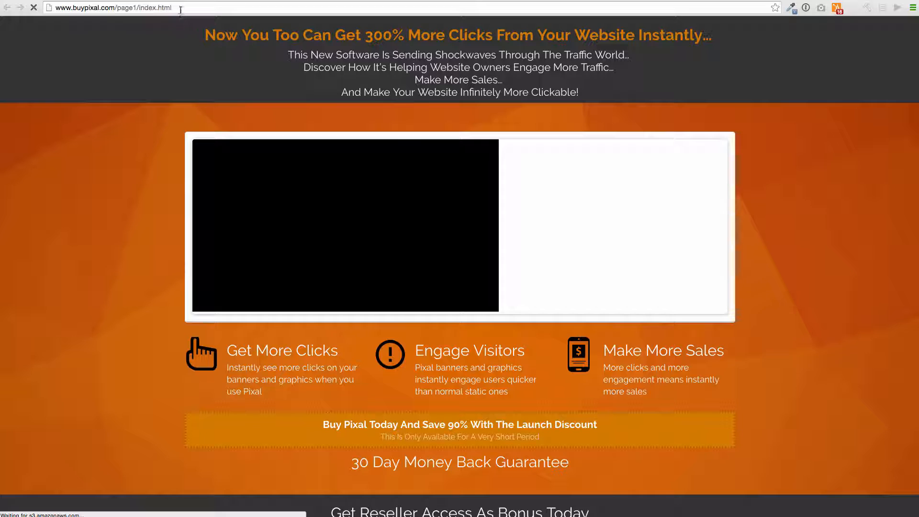
Step: Select the buypixal.com sales page address and pause the autoplaying sales video
click(182, 9)
key(ctrl+c)
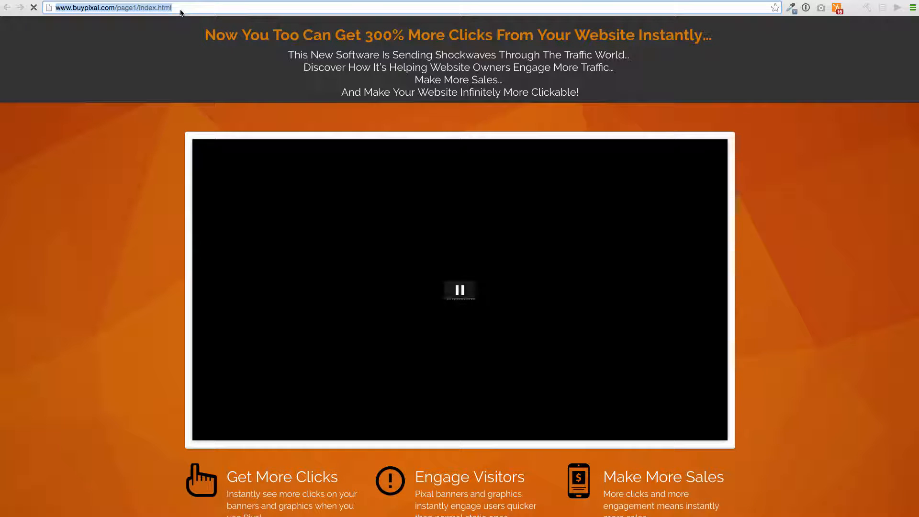
click(461, 296)
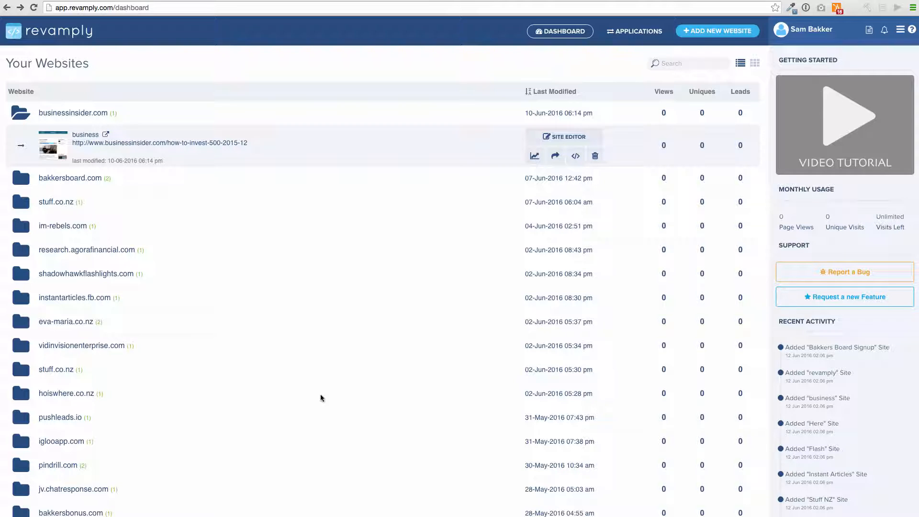
Step: Add a new Revamply website from the pasted buypixal.com URL, titled 'Pixal'
click(718, 31)
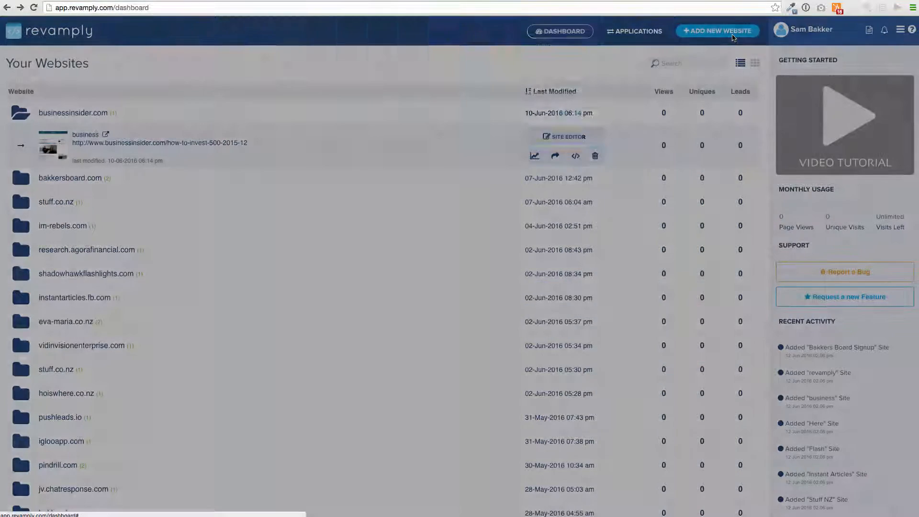
drag(354, 117, 329, 117)
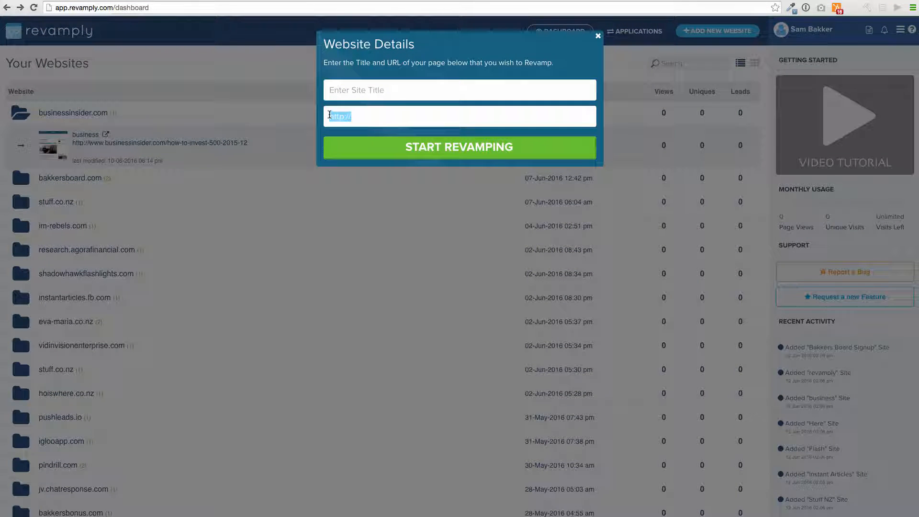
key(ctrl+v)
click(374, 85)
text(Pixa)
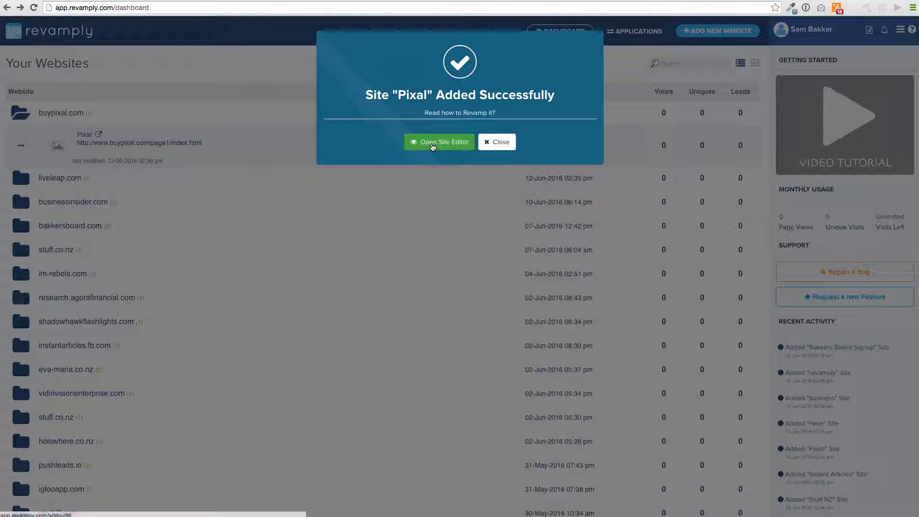
Step: Open the Pixal site in the editor and change the video iframe's autoplay=1 to autoplay=0
click(433, 143)
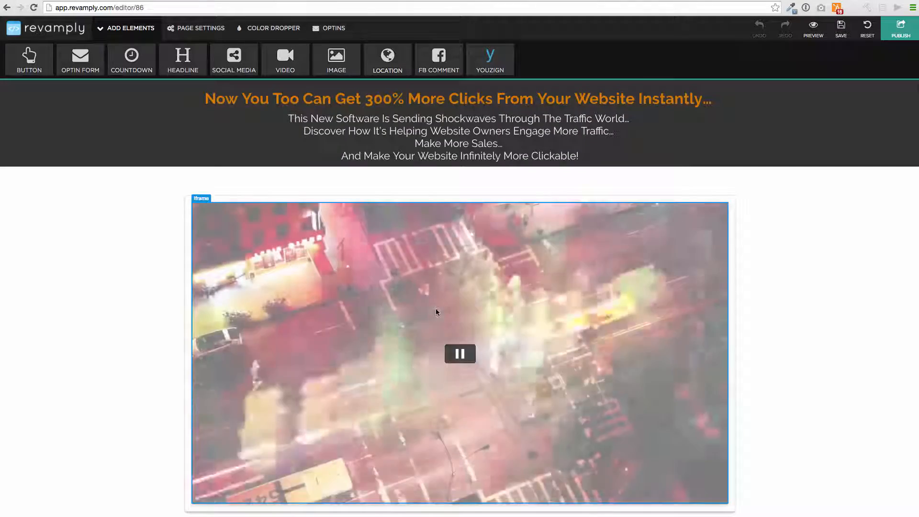
click(466, 359)
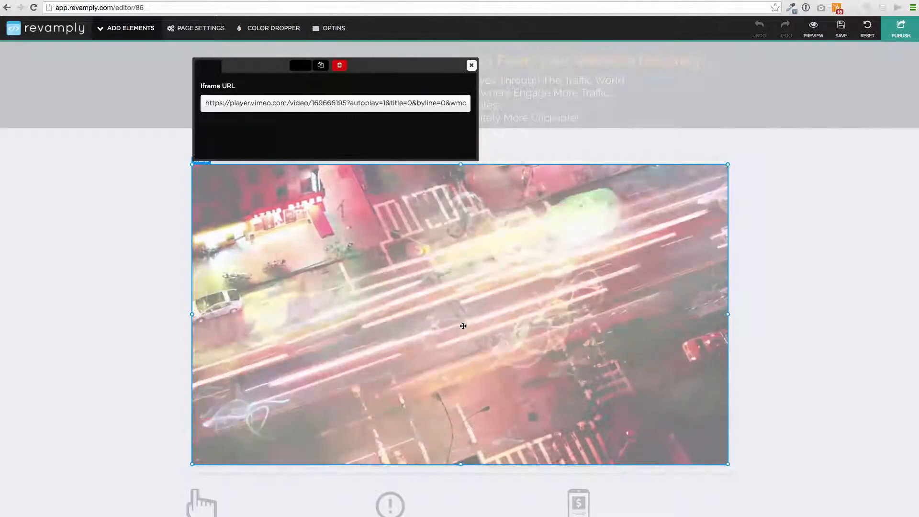
drag(386, 101, 384, 102)
text(0)
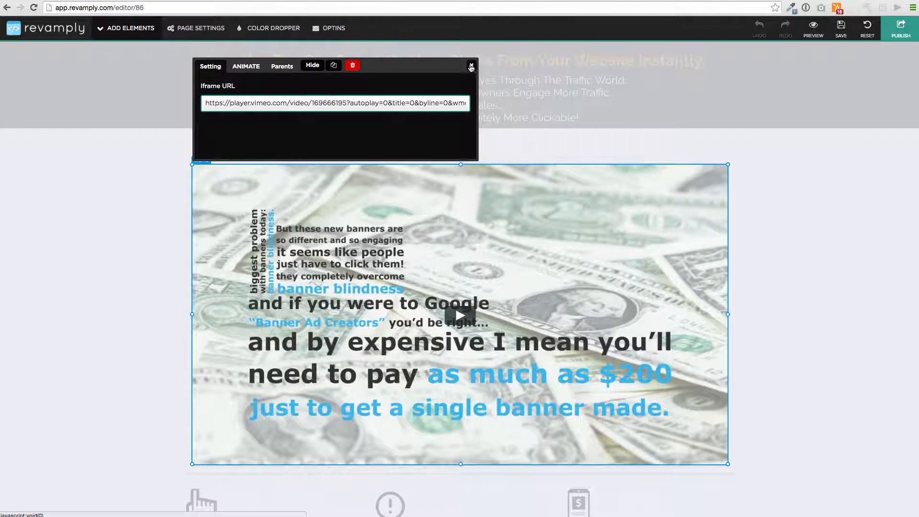
click(471, 65)
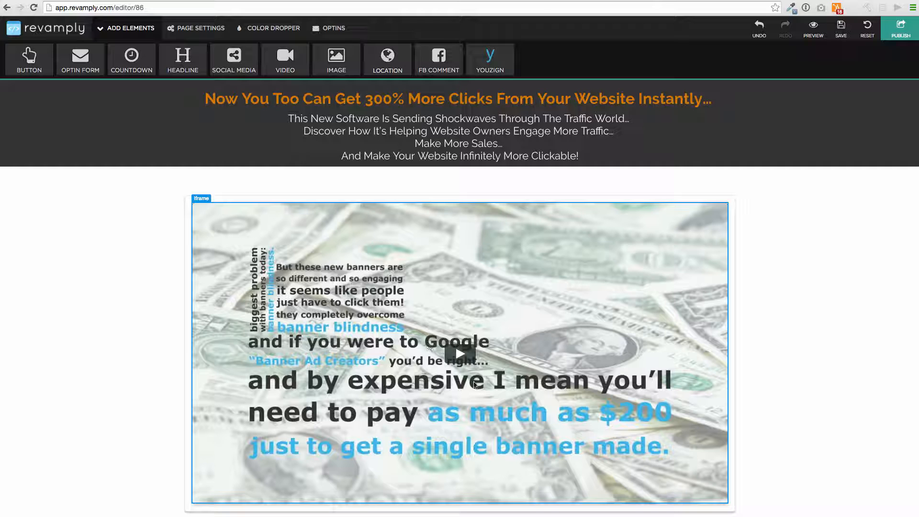
Step: Inspect the second subheading line's style and text, then the orange banner subtitle's style
click(440, 131)
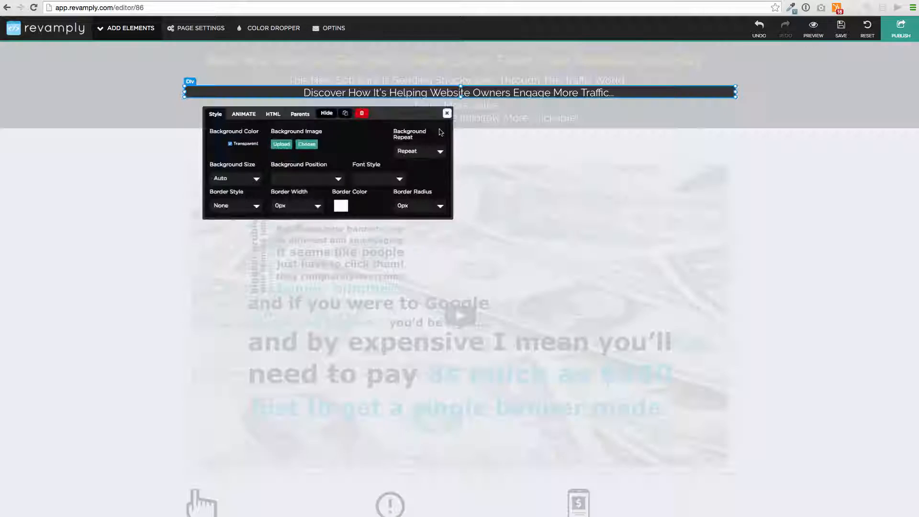
click(447, 113)
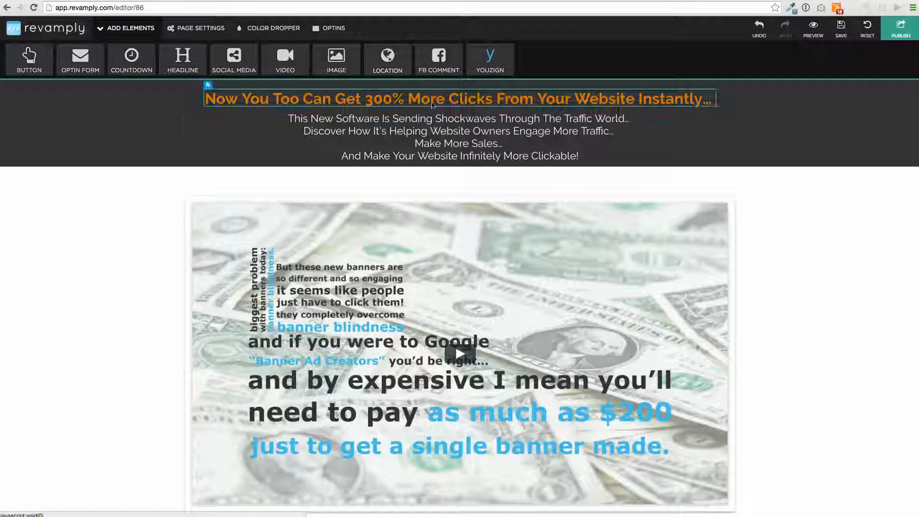
click(403, 130)
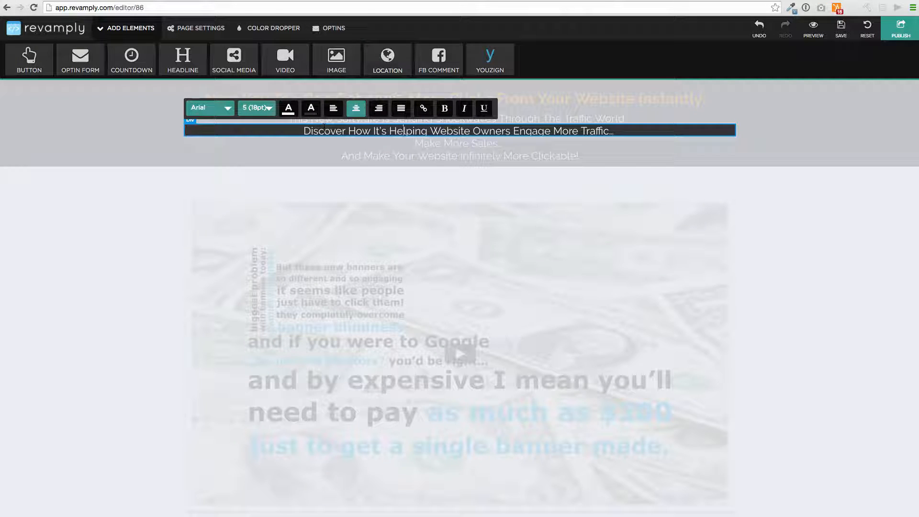
drag(311, 131, 617, 131)
click(583, 293)
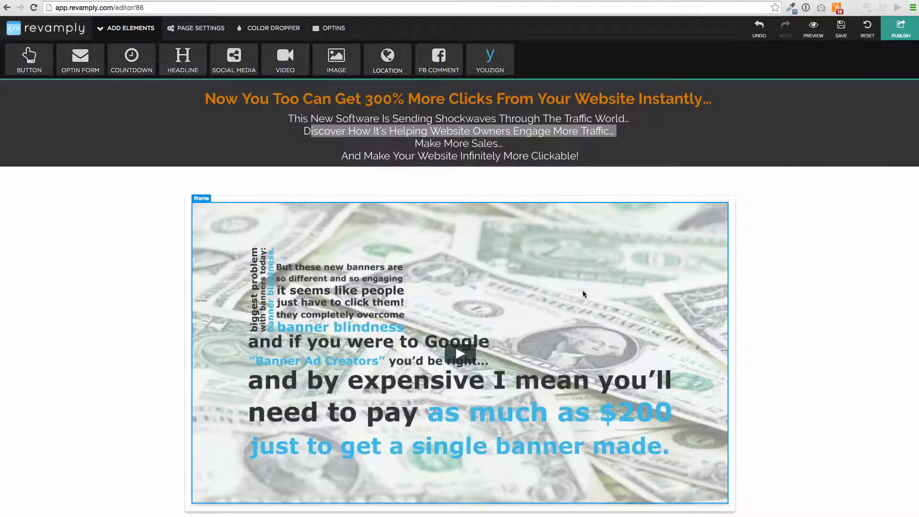
scroll(583, 293, down, 7)
click(473, 276)
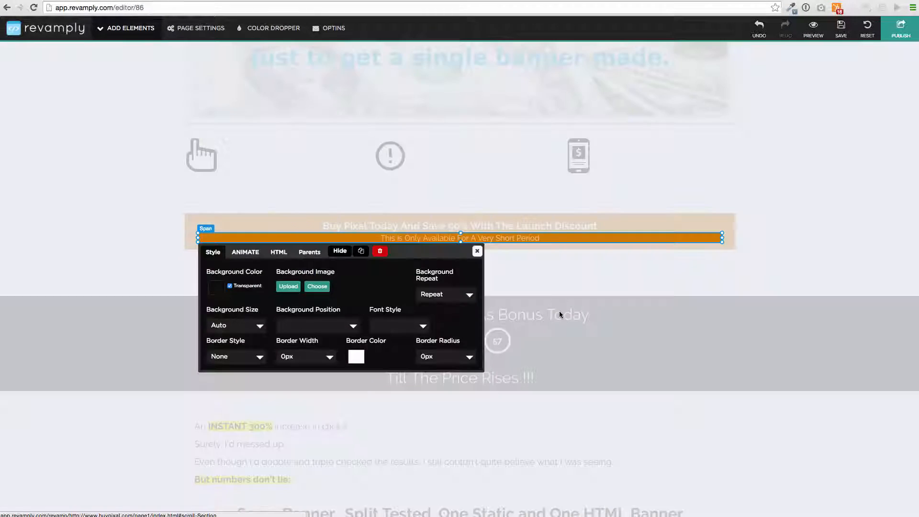
click(561, 315)
Step: Open the exclamation icon image's settings and nudge the icon slightly sideways
scroll(496, 301, down, 4)
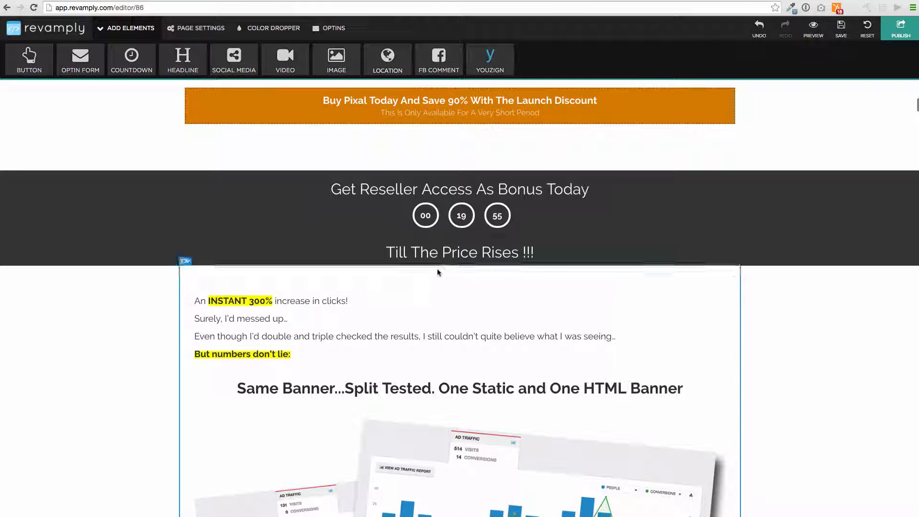
scroll(438, 283, up, 3)
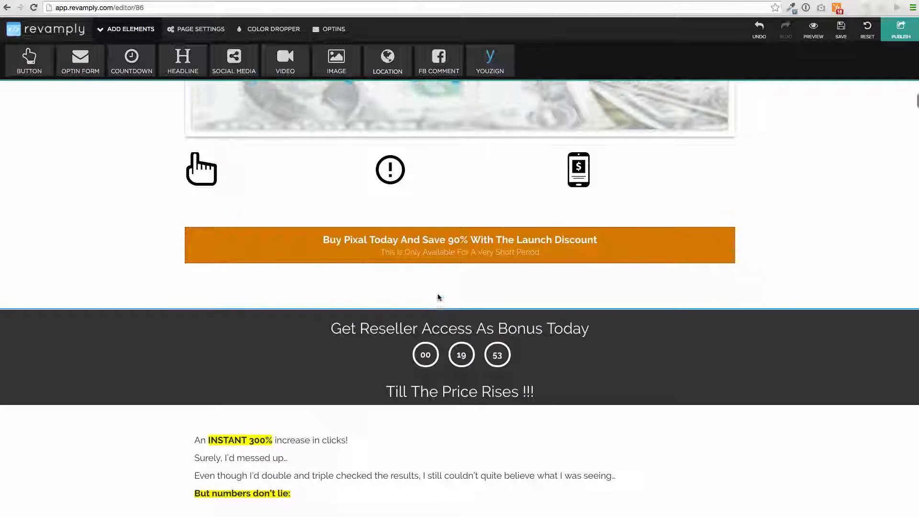
click(391, 172)
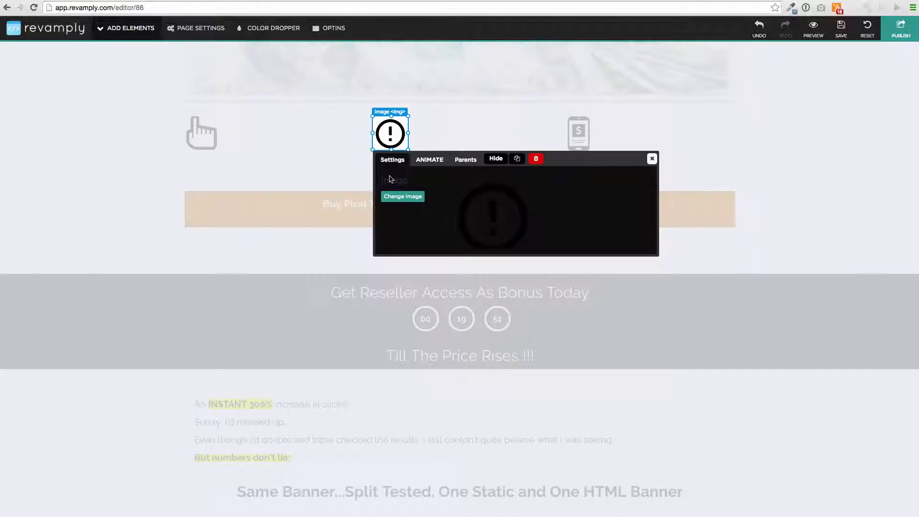
mouse_move(390, 135)
mouse_down()
mouse_move(455, 135)
mouse_move(392, 133)
mouse_up()
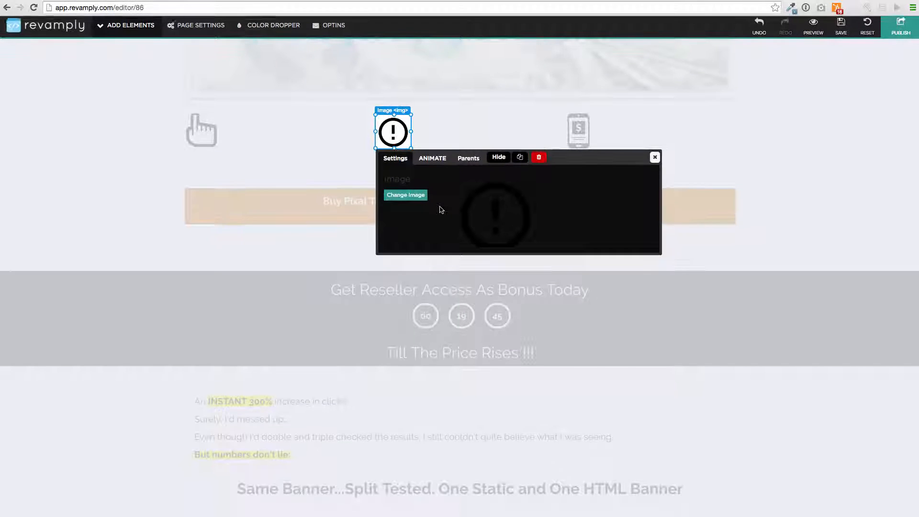
click(471, 285)
Step: Replace the author bio photo with a new headshot image file
scroll(450, 363, down, 8)
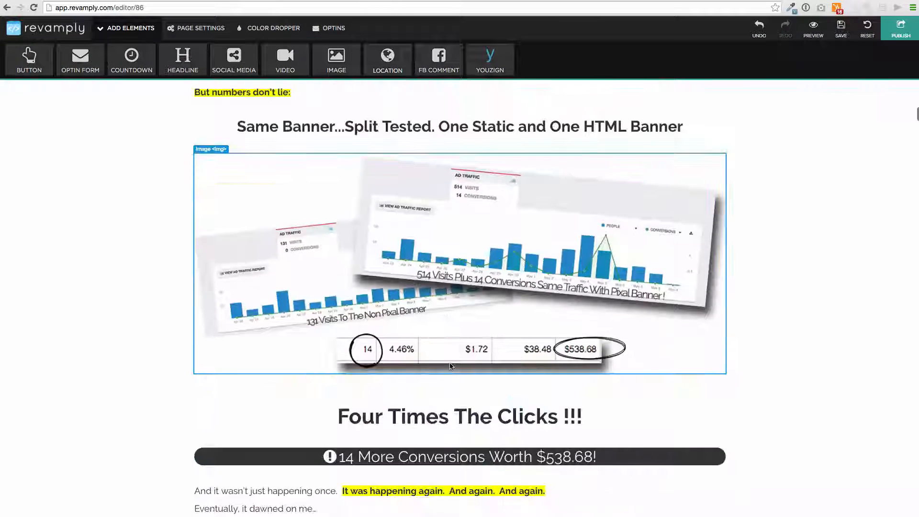
scroll(448, 369, down, 5)
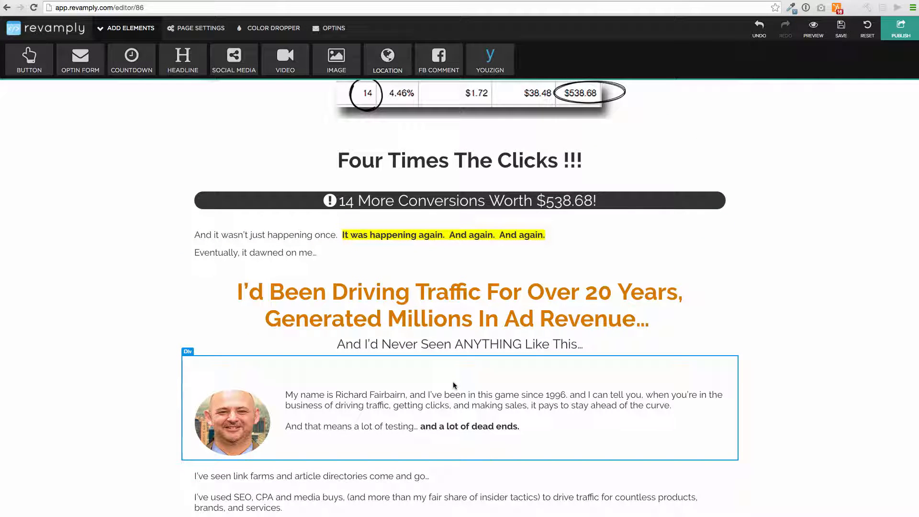
scroll(454, 386, down, 3)
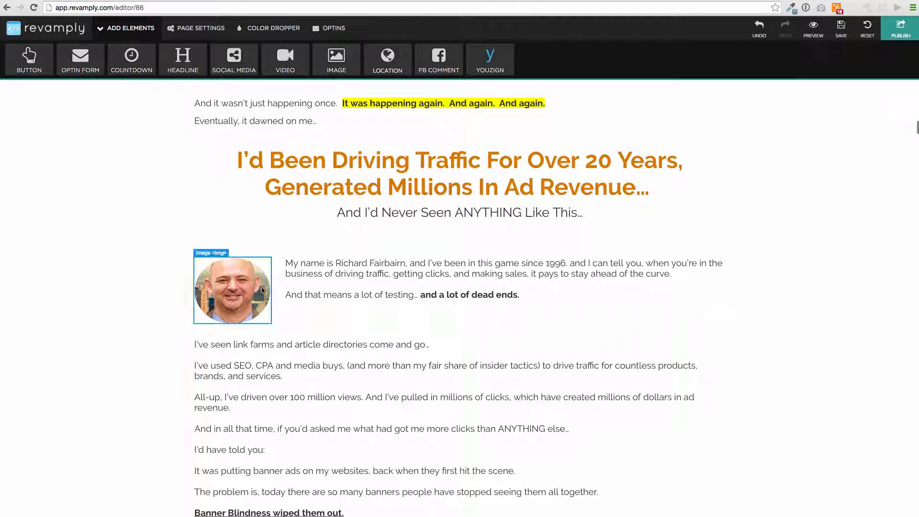
click(246, 284)
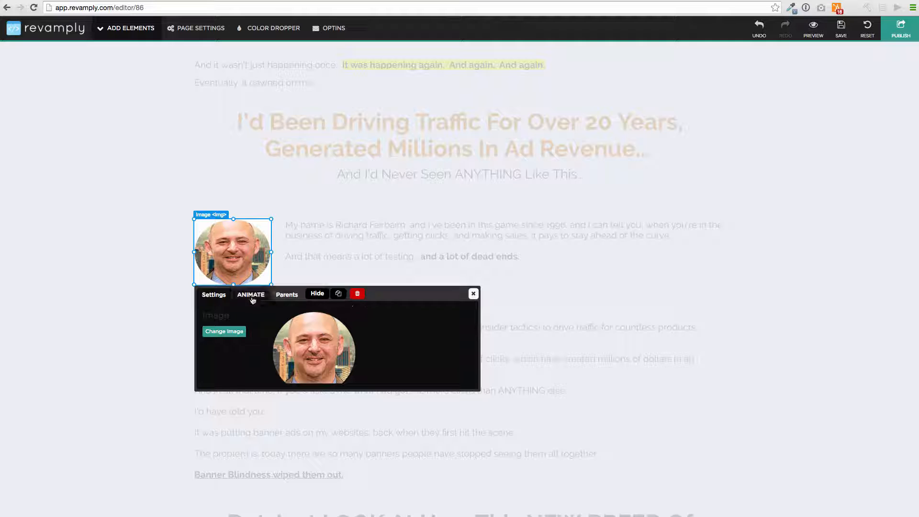
click(225, 331)
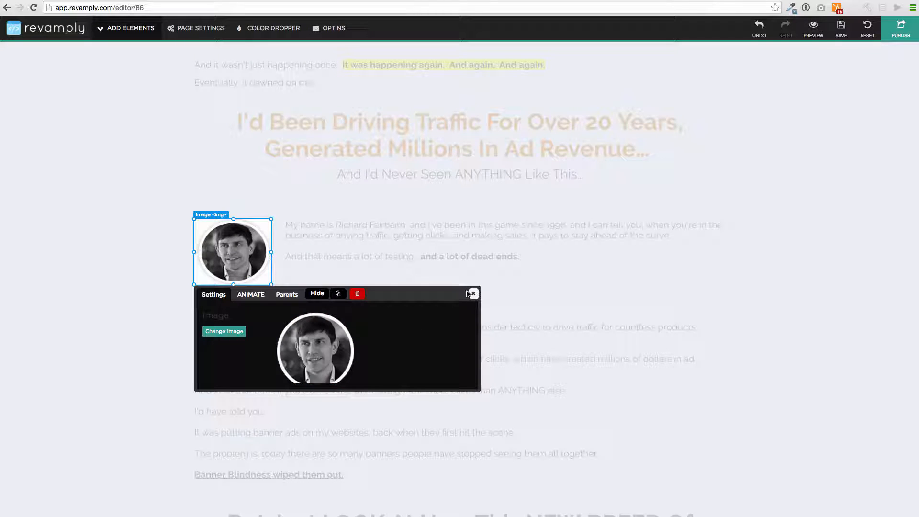
click(473, 292)
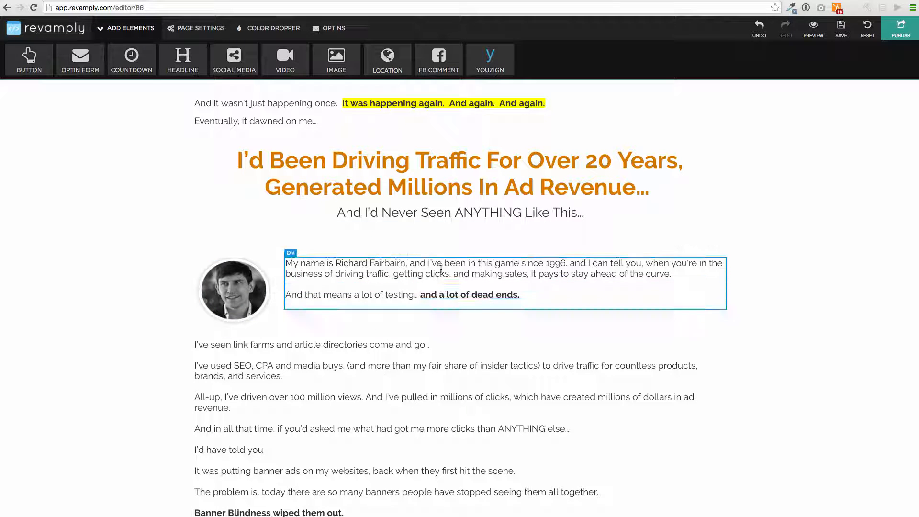
Step: Replace the author's name in the bio paragraph with the new owner's name
double_click(440, 272)
drag(406, 264, 338, 263)
text(Sam Bakker)
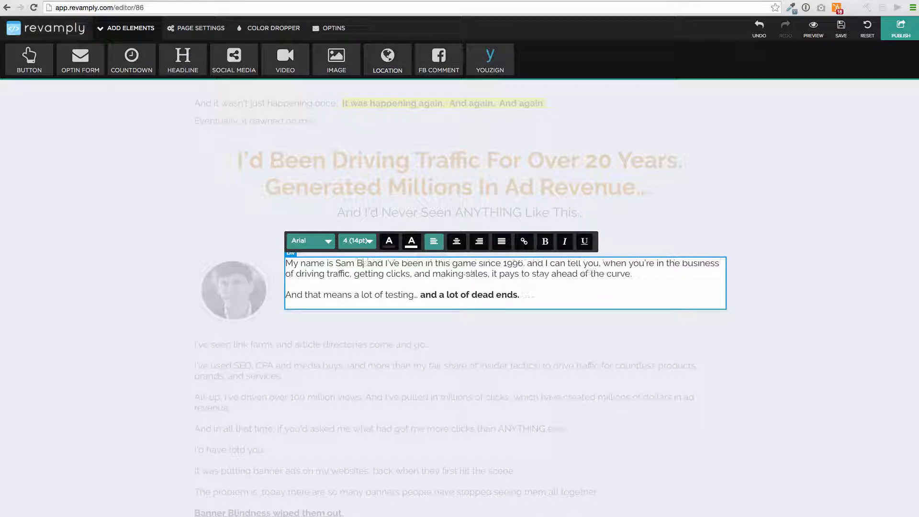
click(438, 330)
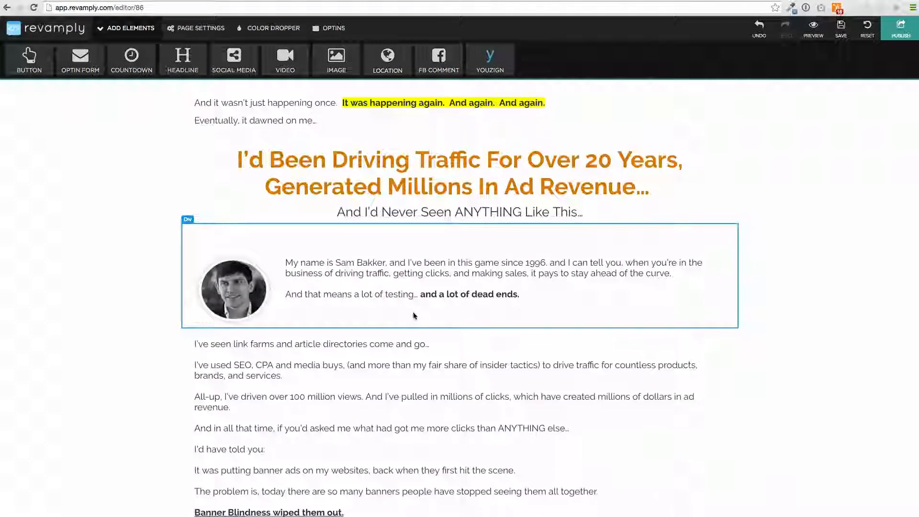
Step: Drag the competition heading section's bottom edge to add space above the comparison table
scroll(414, 315, down, 15)
scroll(415, 316, down, 20)
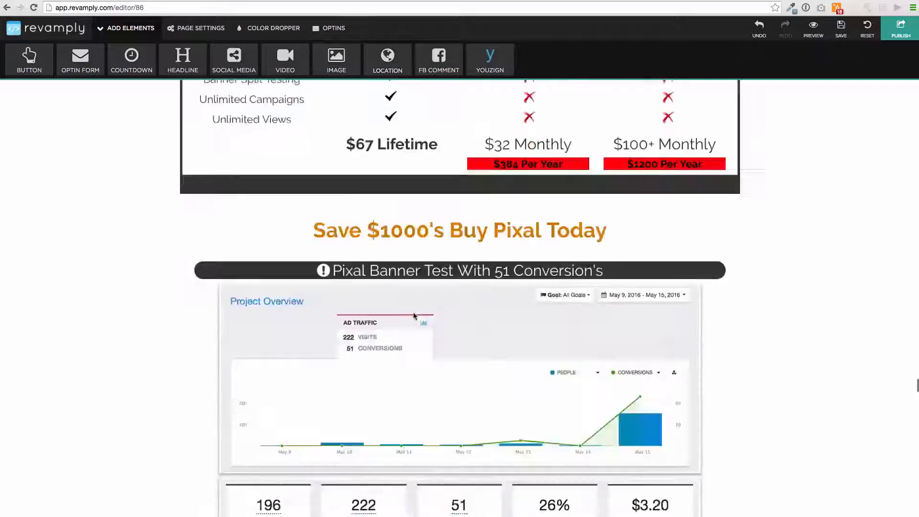
scroll(415, 314, up, 10)
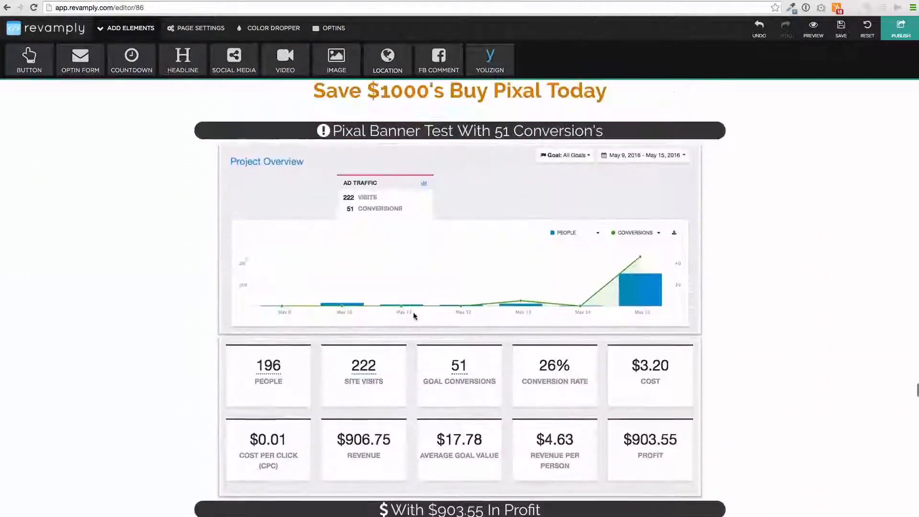
scroll(415, 217, up, 10)
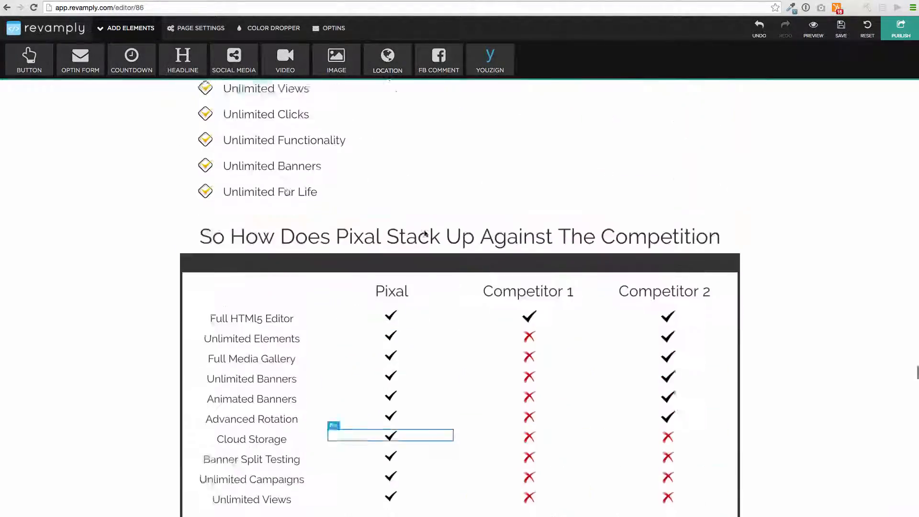
scroll(272, 294, down, 1)
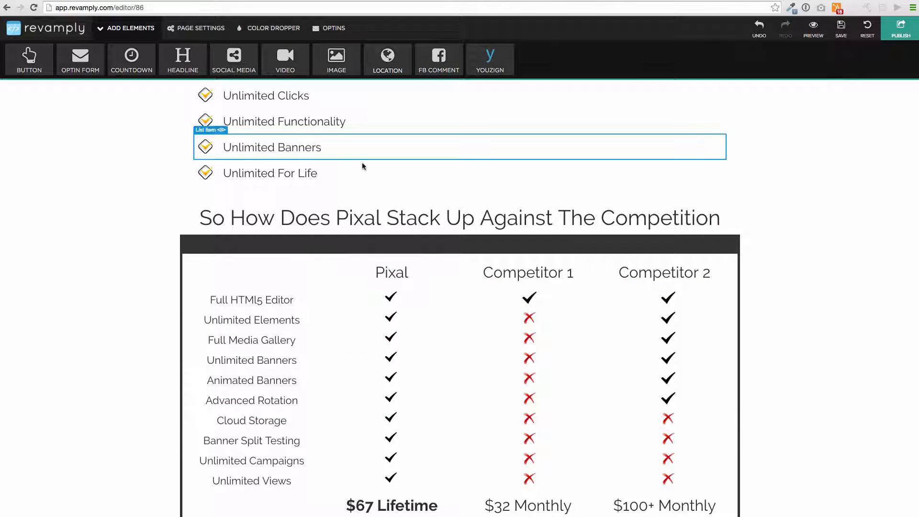
click(385, 235)
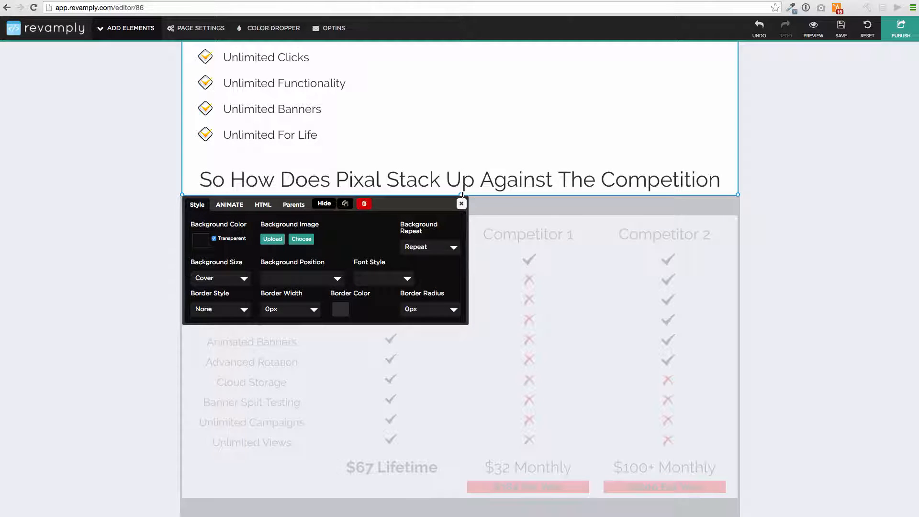
click(462, 203)
drag(458, 249, 452, 205)
click(461, 214)
scroll(465, 216, up, 20)
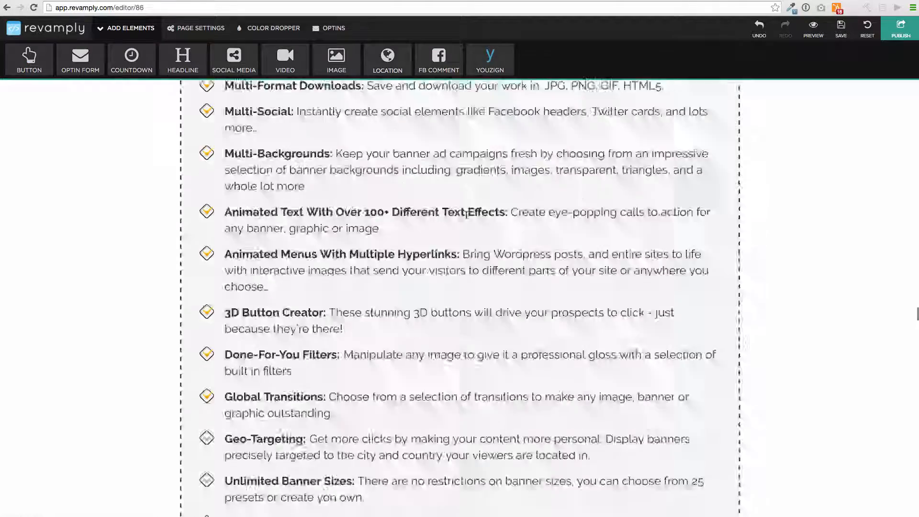
scroll(466, 215, up, 10)
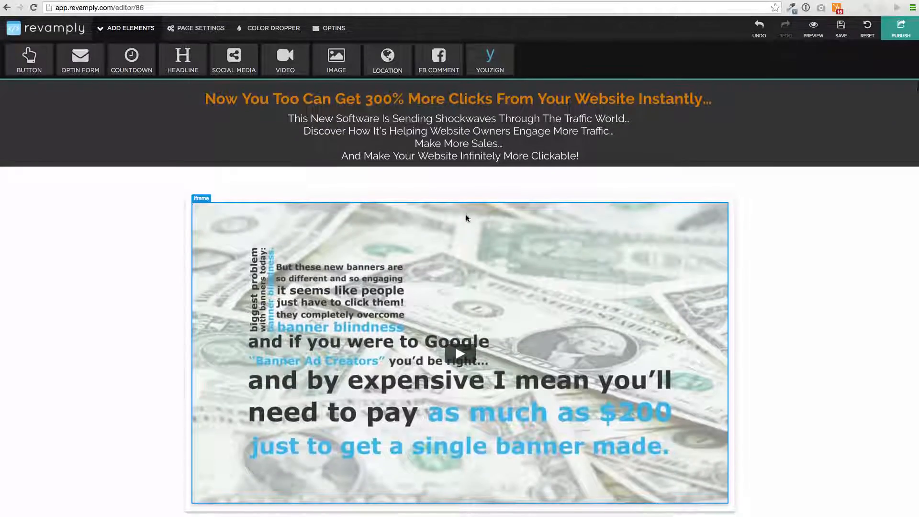
scroll(466, 215, down, 5)
scroll(466, 218, down, 5)
scroll(466, 215, up, 8)
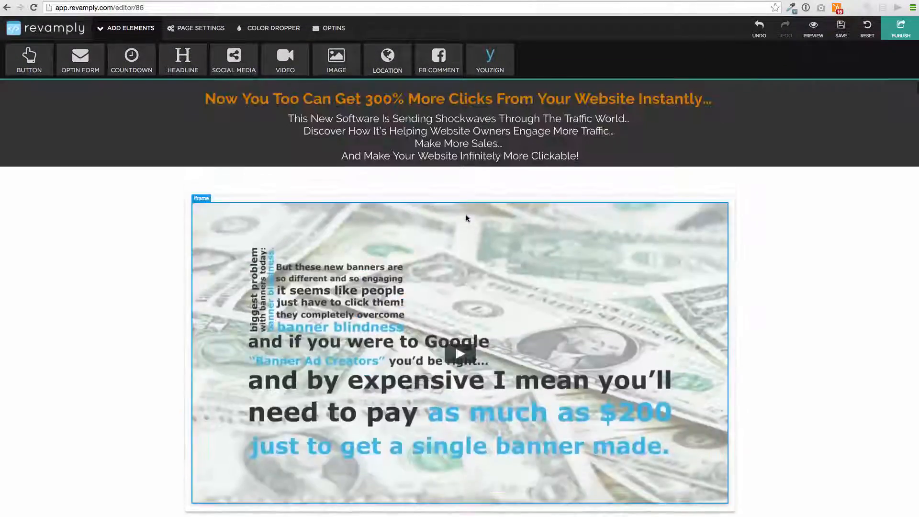
scroll(467, 215, down, 6)
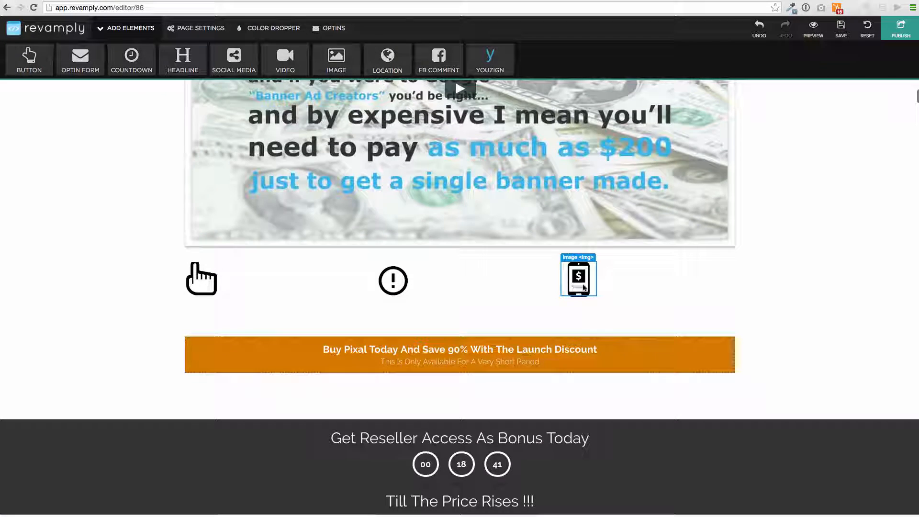
Step: Delete the phone, exclamation-mark and hand icons beneath the sales video
click(579, 280)
click(476, 270)
click(392, 280)
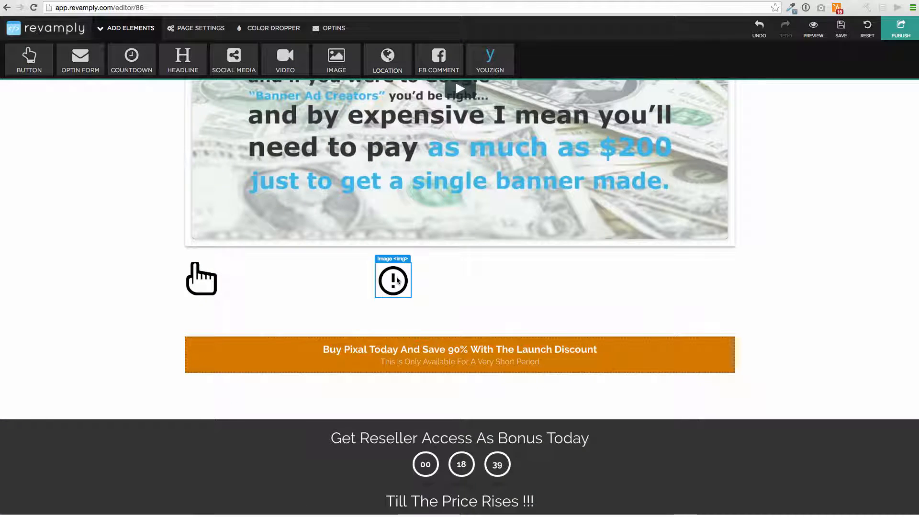
click(539, 267)
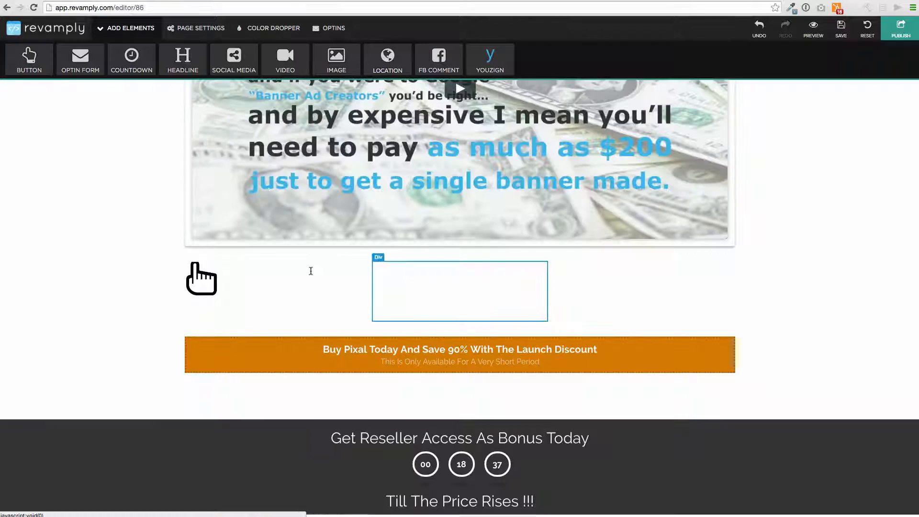
click(201, 277)
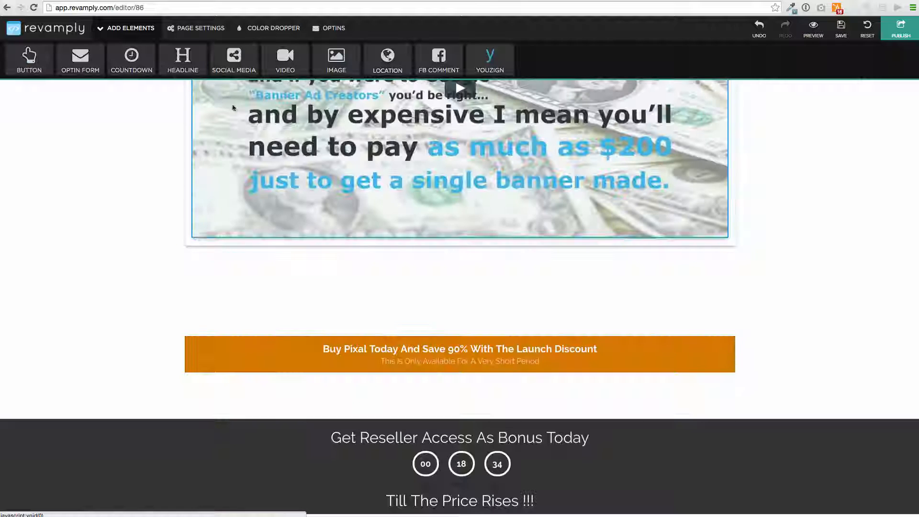
click(345, 265)
scroll(355, 40, up, 5)
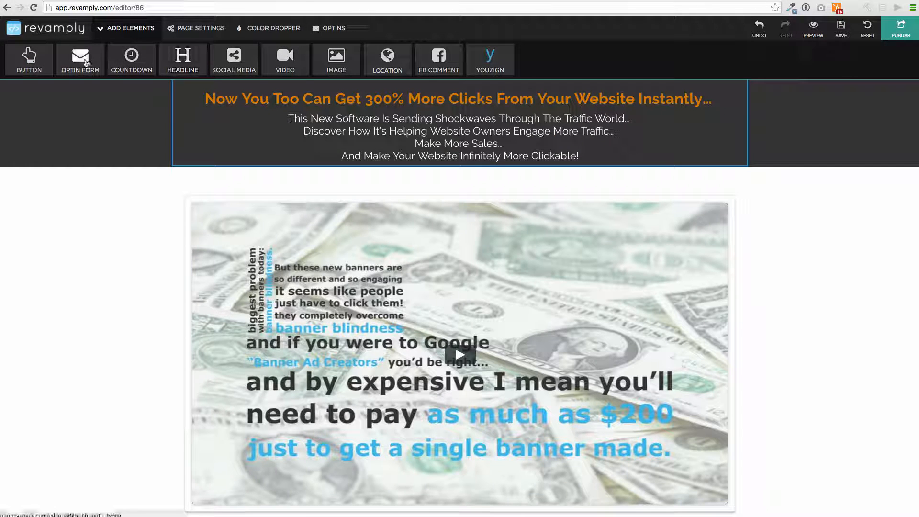
scroll(434, 214, down, 5)
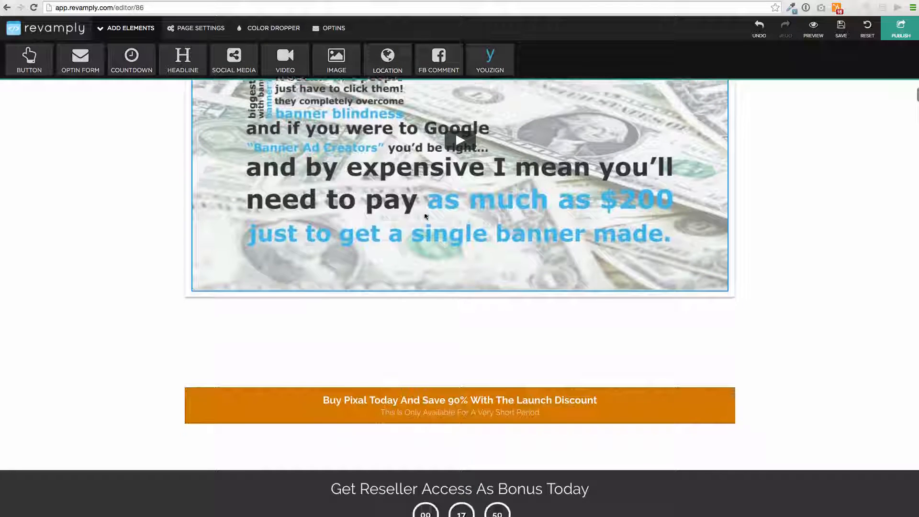
scroll(379, 185, down, 2)
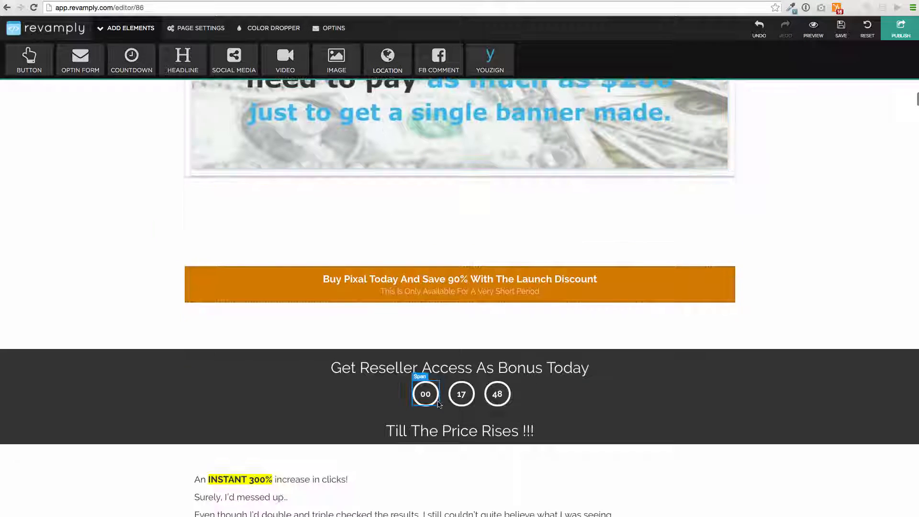
Step: Delete the old countdown timer and select the dark Get Reseller Access section
click(561, 409)
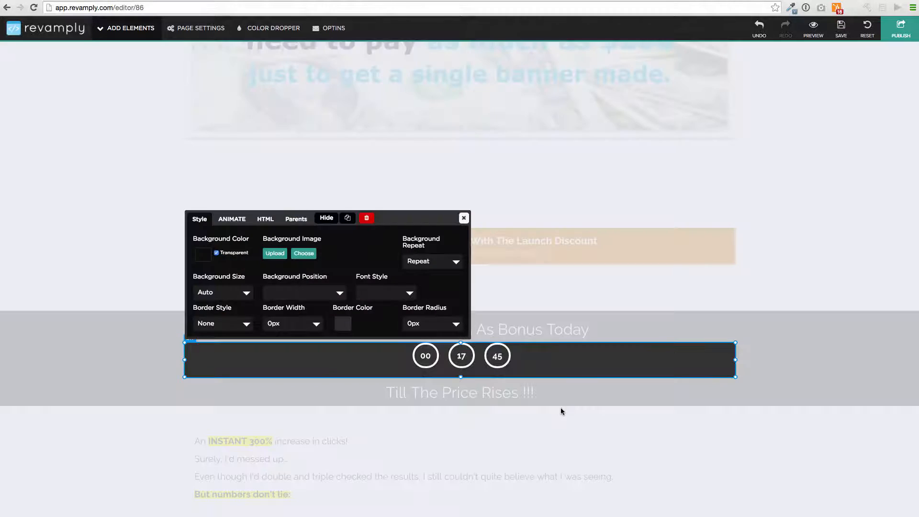
click(366, 218)
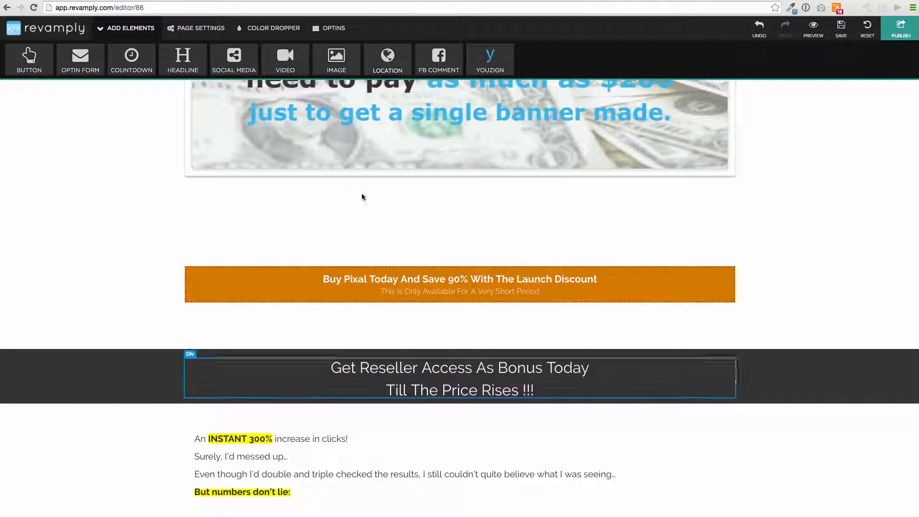
click(807, 384)
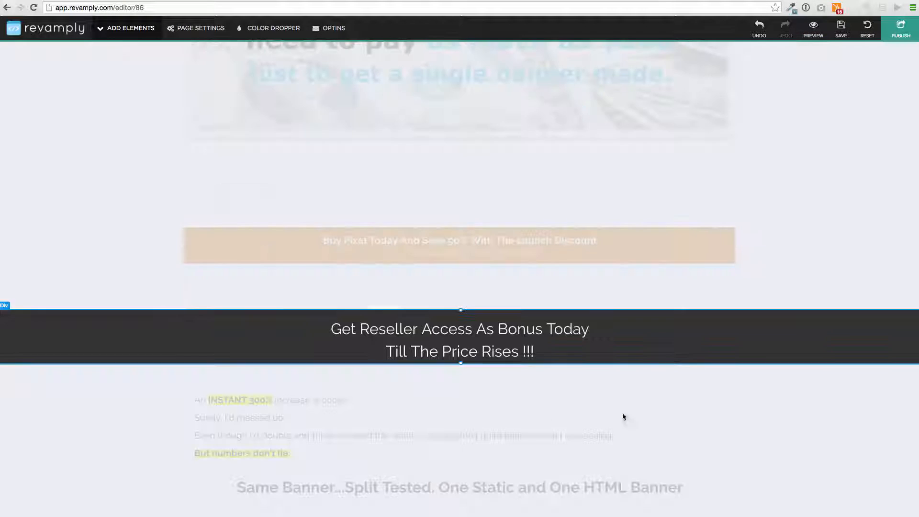
Step: Extend the dark reseller section and drop in the third countdown template, set to 1 day
drag(460, 365, 459, 408)
click(127, 149)
click(149, 64)
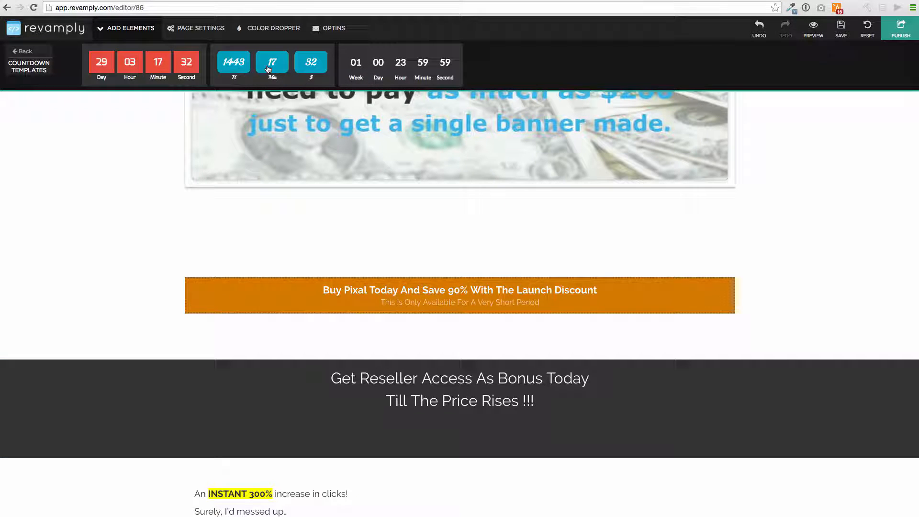
drag(399, 60, 461, 419)
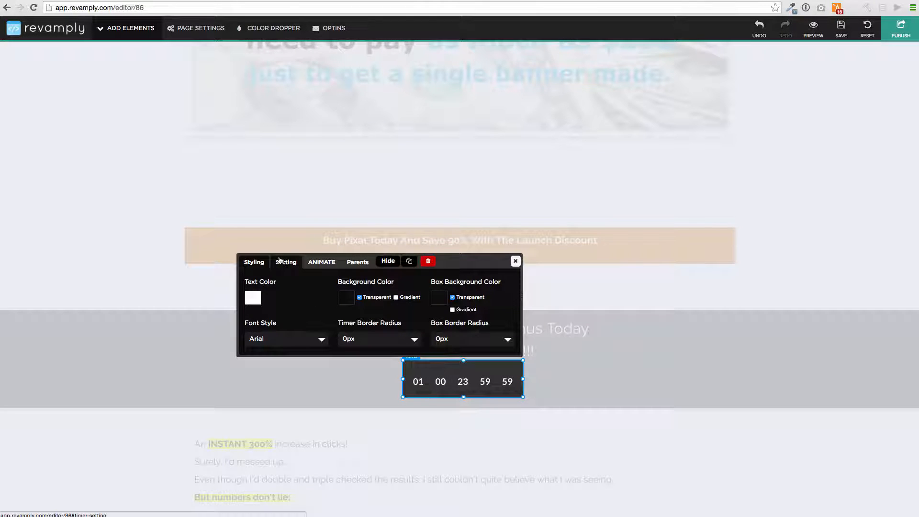
click(284, 262)
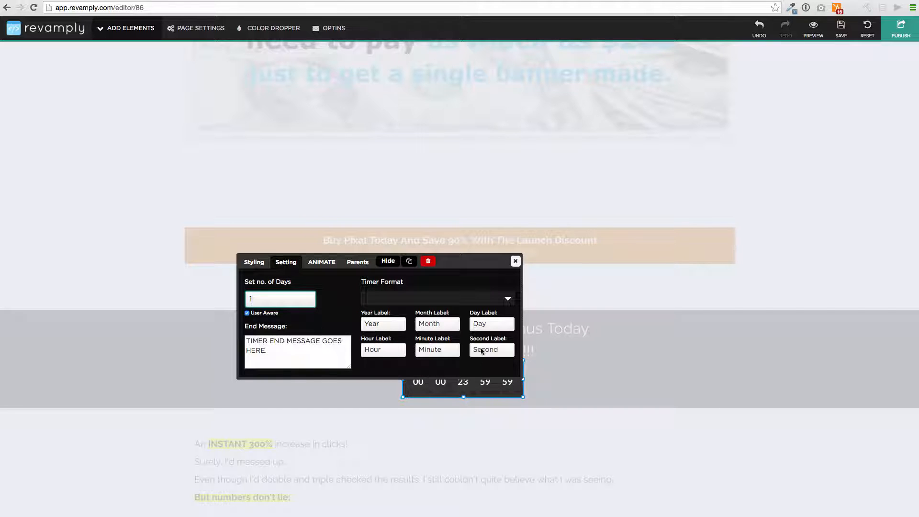
click(516, 262)
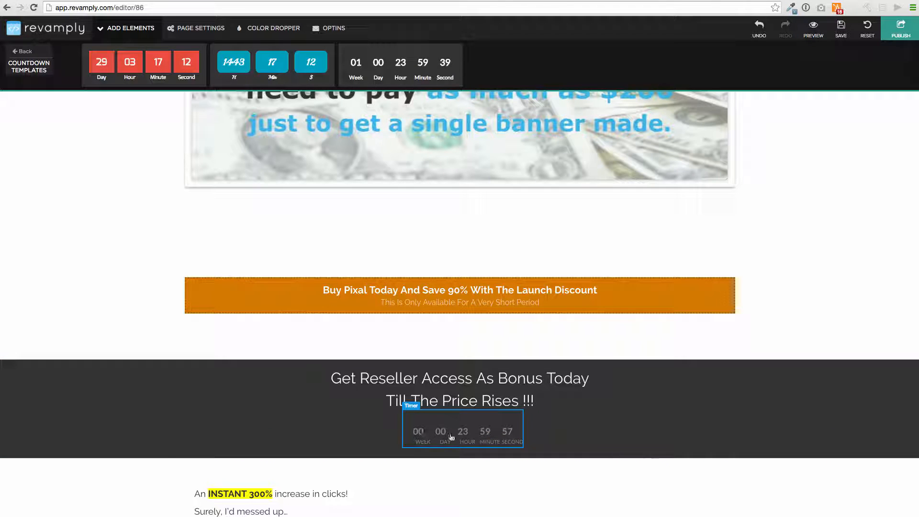
Step: Give the new countdown timer the Flash animation after trying Rubber Band
click(476, 440)
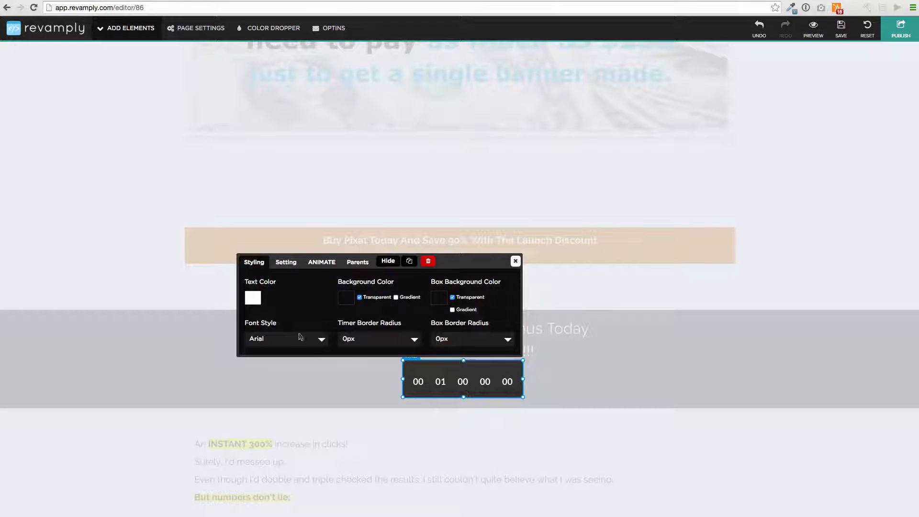
click(322, 262)
click(352, 299)
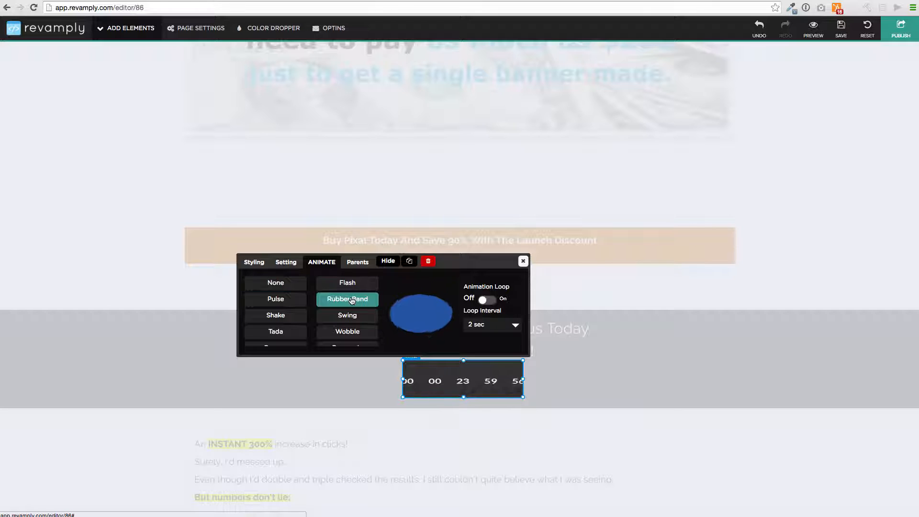
click(352, 285)
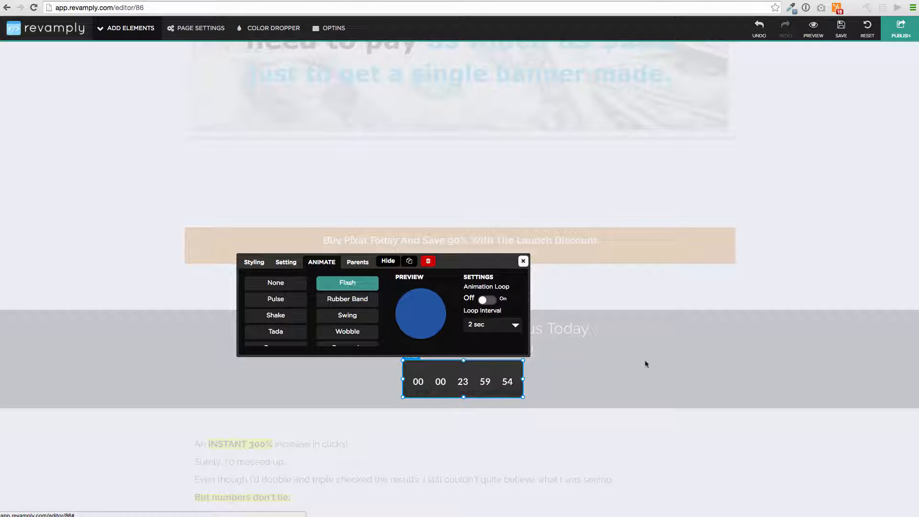
click(523, 263)
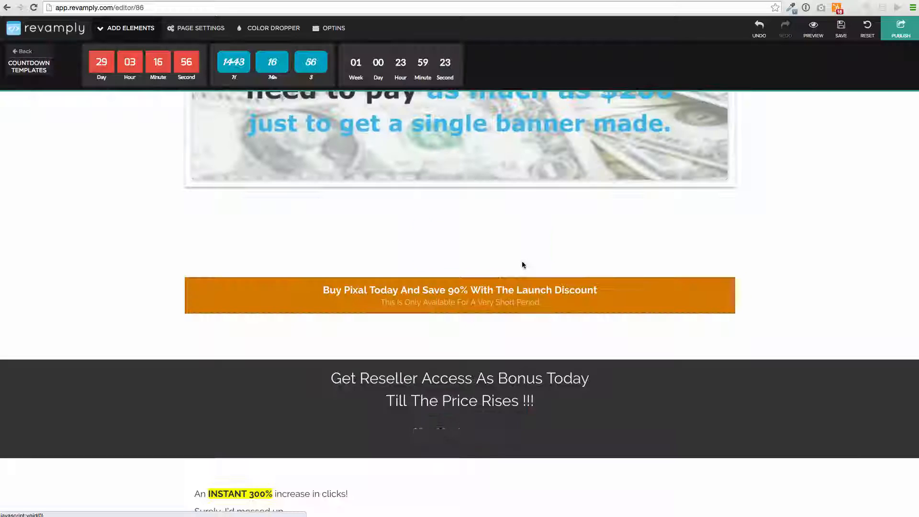
scroll(524, 263, up, 8)
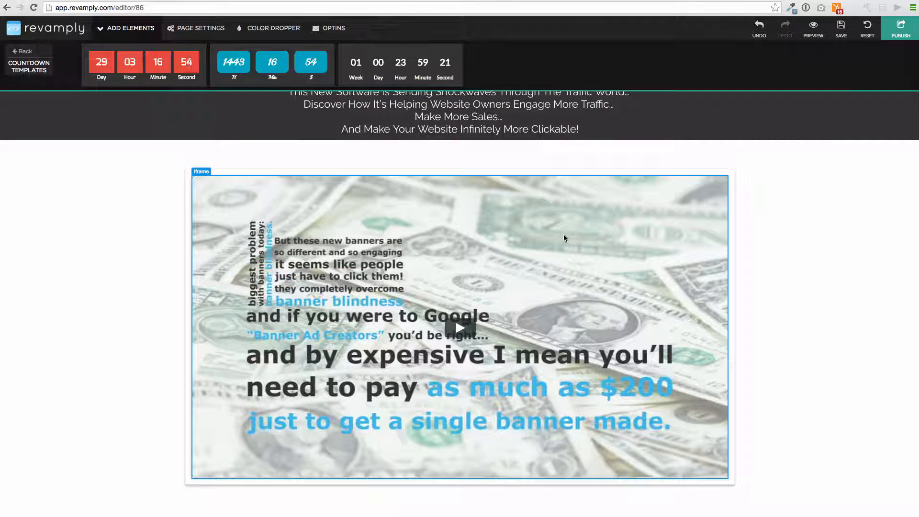
Step: Preview Rubber Band and Swing on the sales video frame, then apply Flash and Shake
click(564, 238)
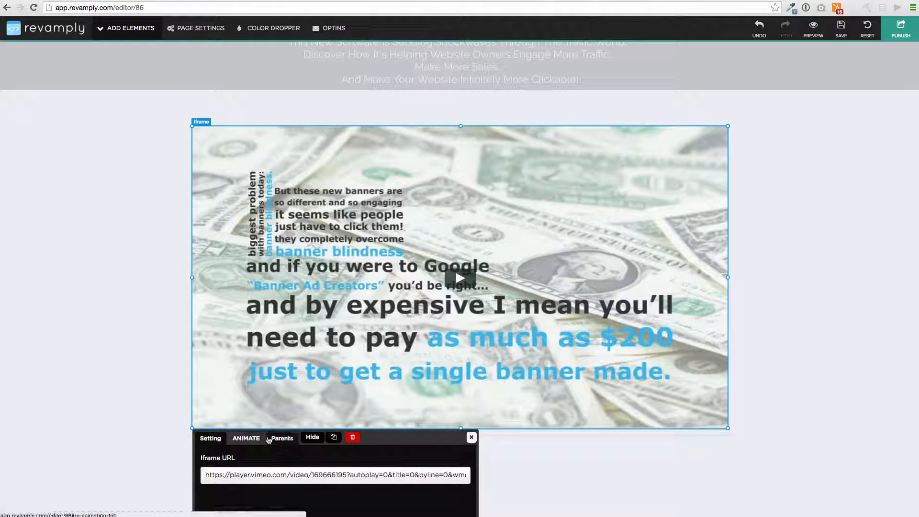
click(246, 439)
click(304, 475)
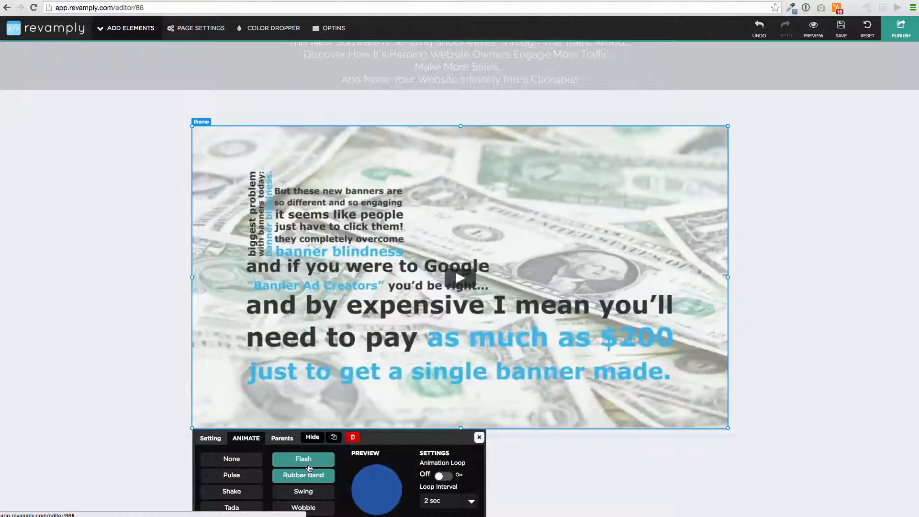
click(302, 491)
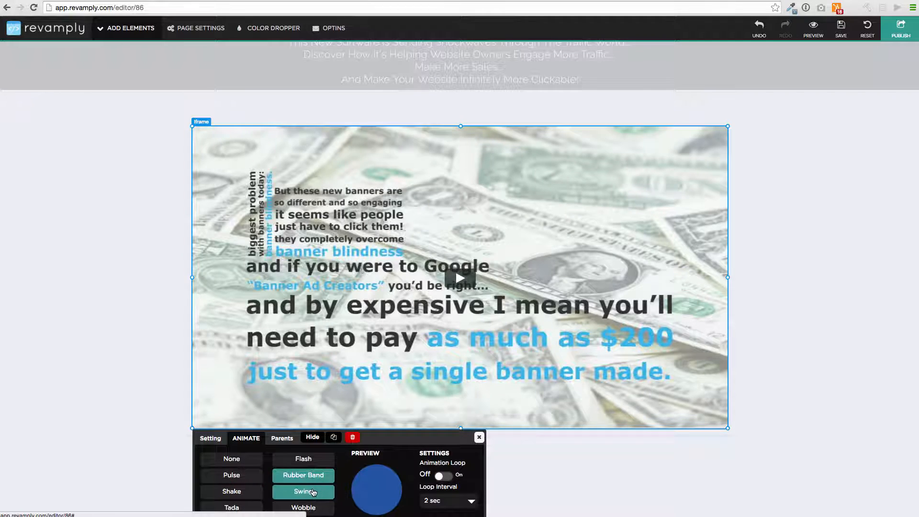
click(310, 460)
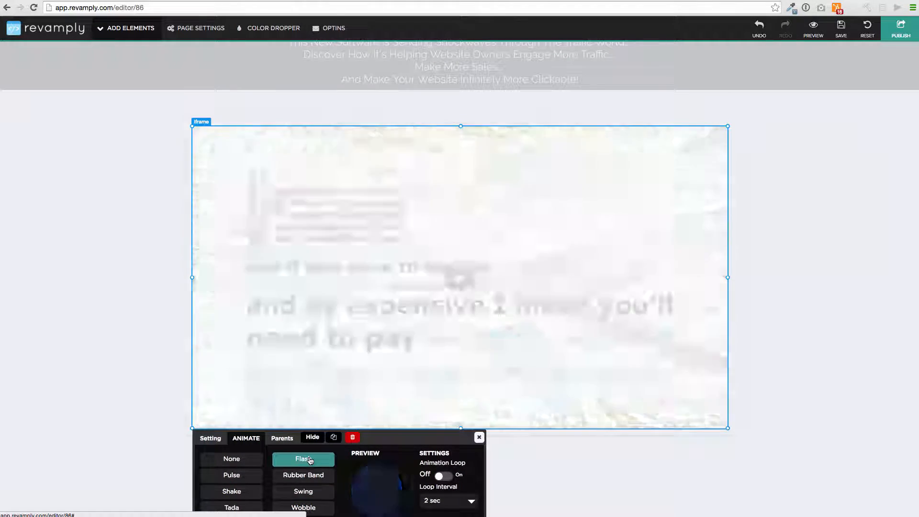
click(232, 491)
click(479, 438)
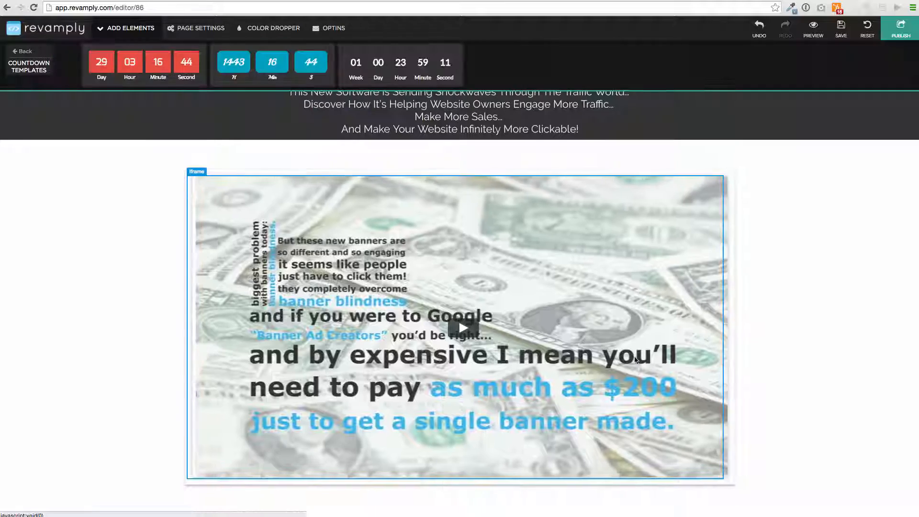
Step: Open the Color Dropper palette for recolouring page sections
scroll(614, 318, up, 1)
scroll(494, 278, down, 12)
scroll(495, 278, up, 12)
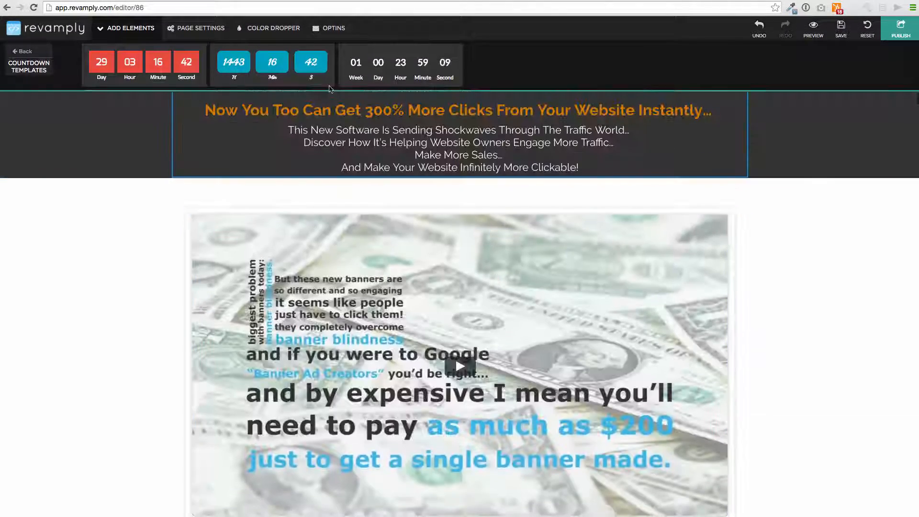
click(273, 27)
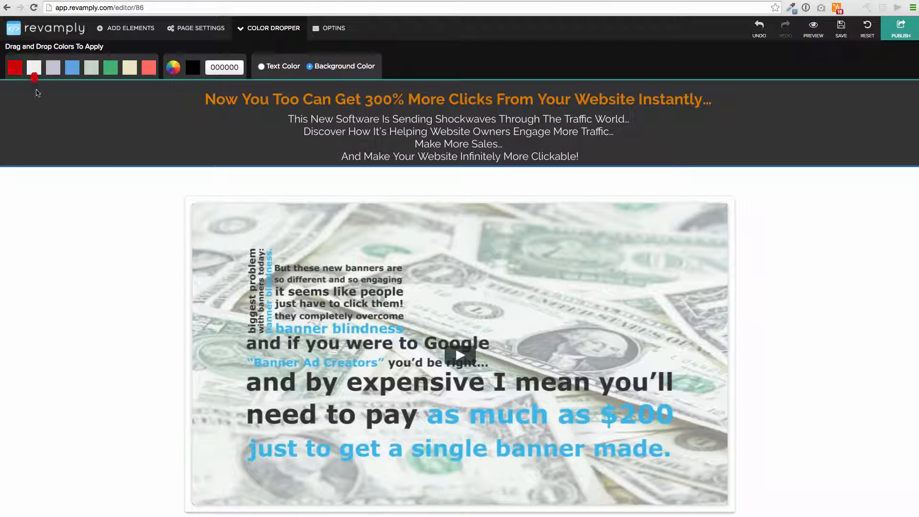
Step: Recolour the section behind the sales video coral, undoing the earlier blue background
drag(37, 93, 81, 237)
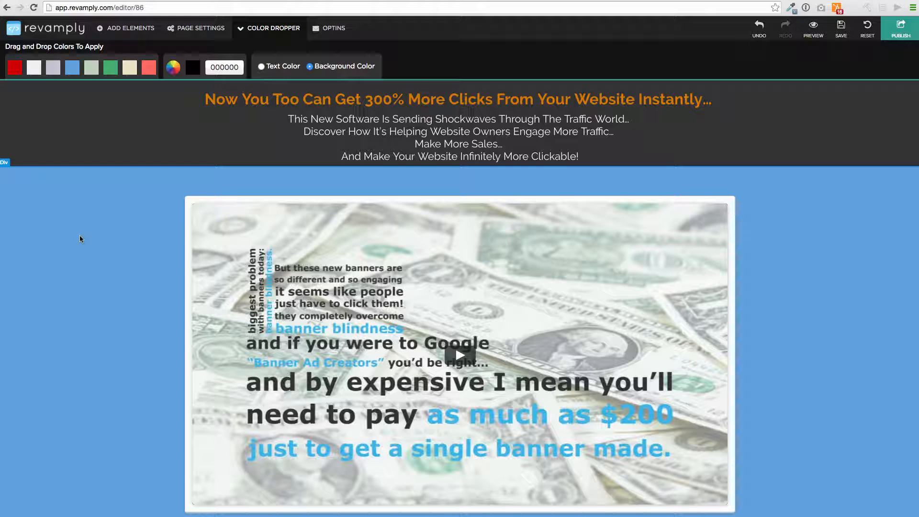
click(760, 28)
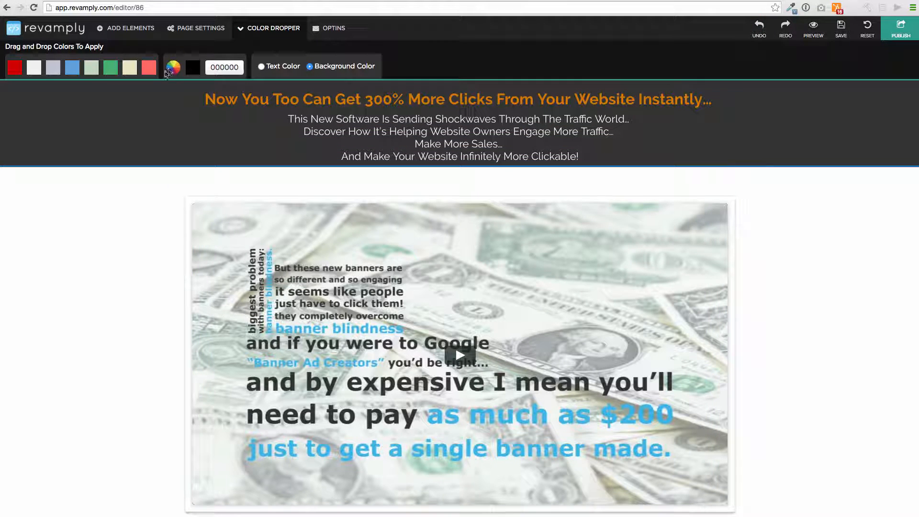
drag(148, 67, 69, 232)
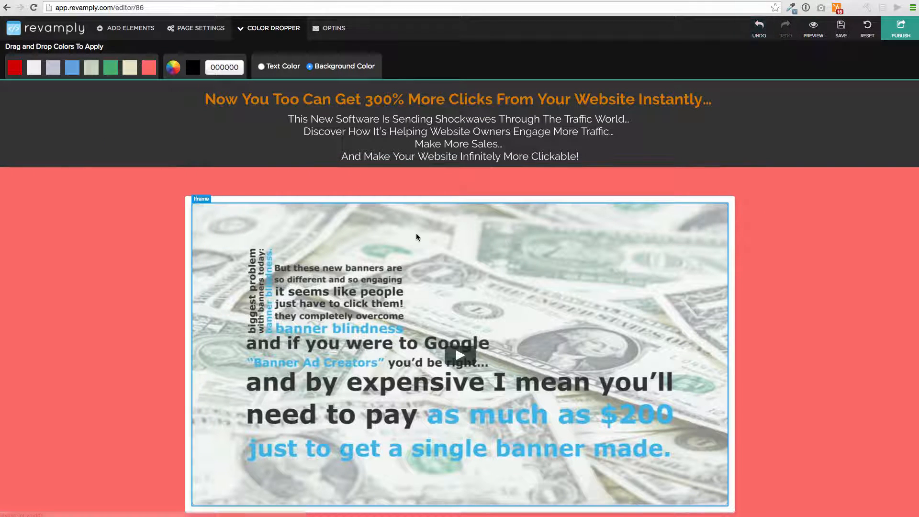
click(122, 29)
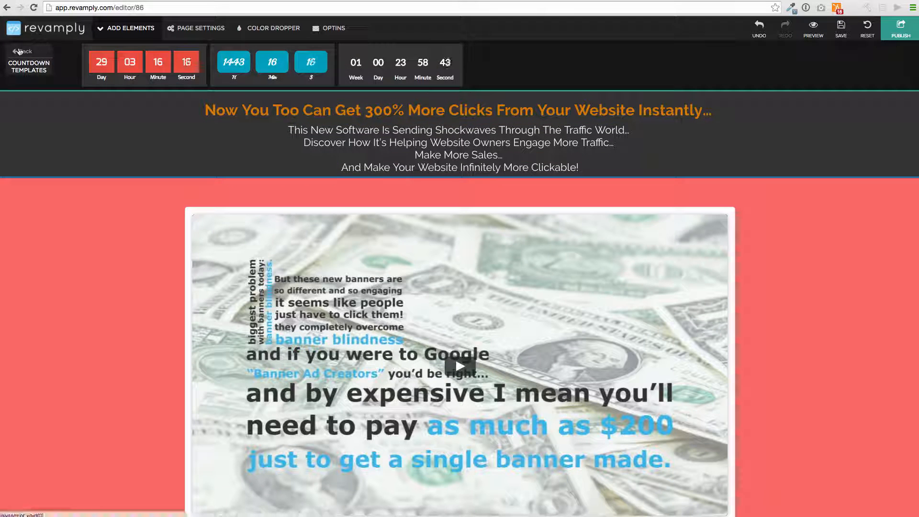
Step: Leave the countdown templates, check the Optins list, and show the page-level settings
click(24, 51)
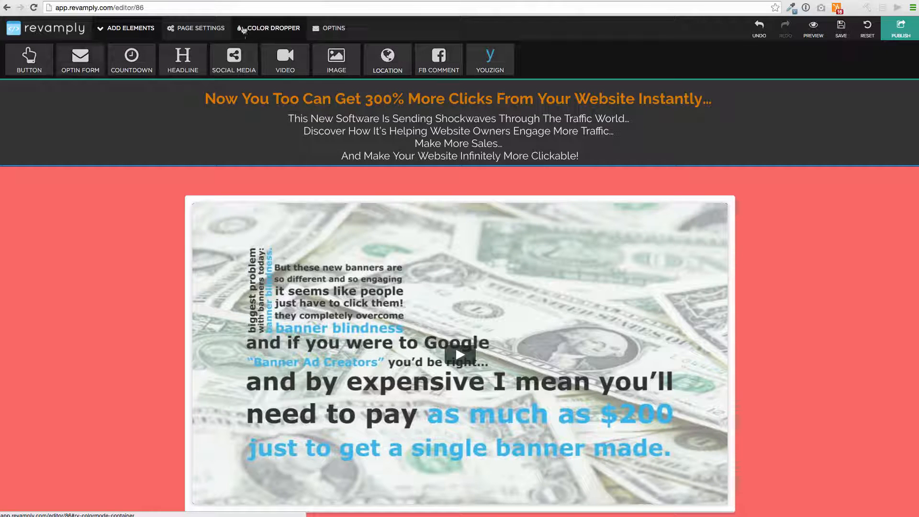
click(329, 27)
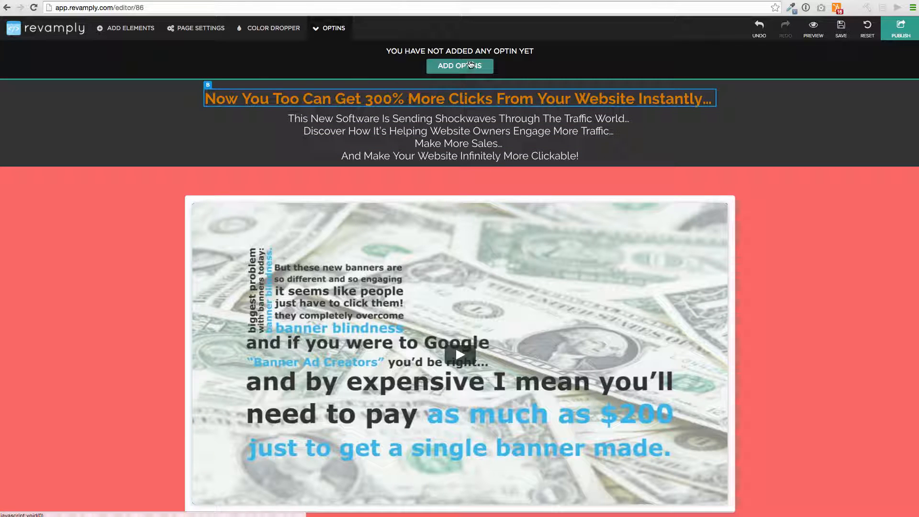
click(187, 29)
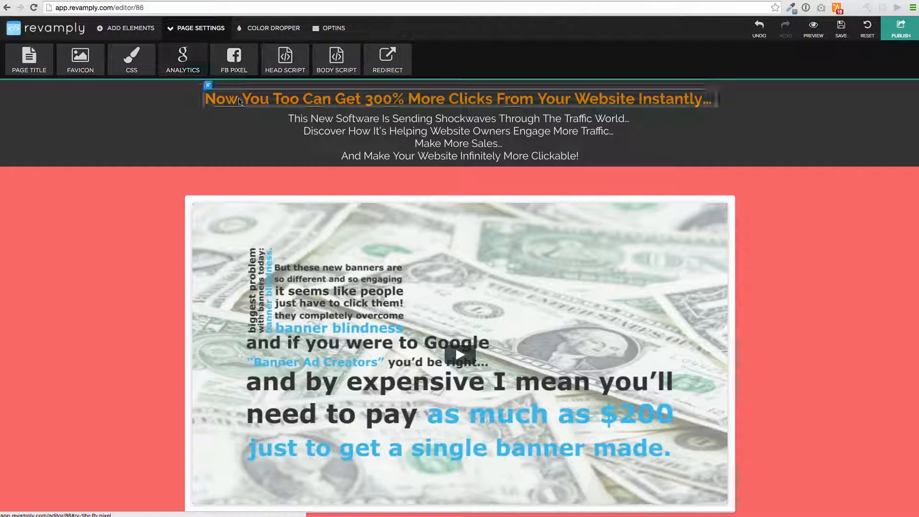
Step: Leave the redirect URL empty and save the Pixal page's changes
scroll(257, 164, down, 2)
scroll(257, 164, down, 5)
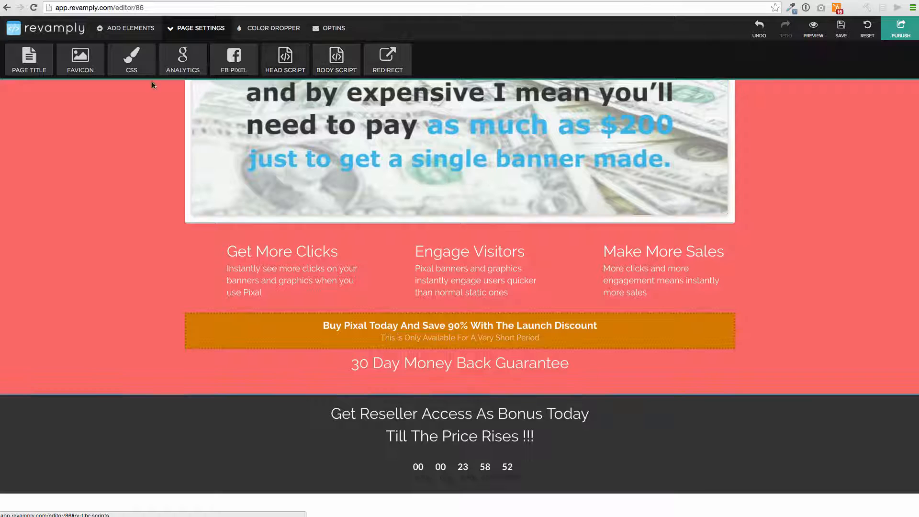
click(387, 58)
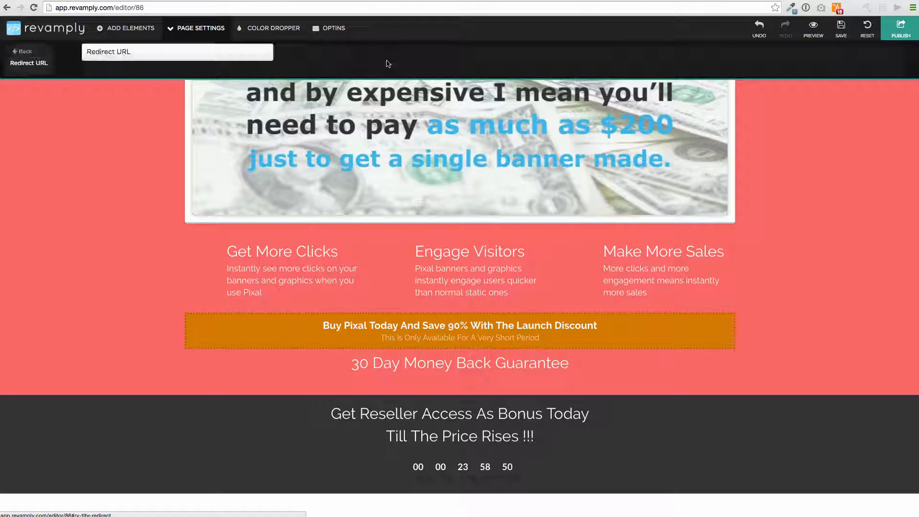
click(48, 59)
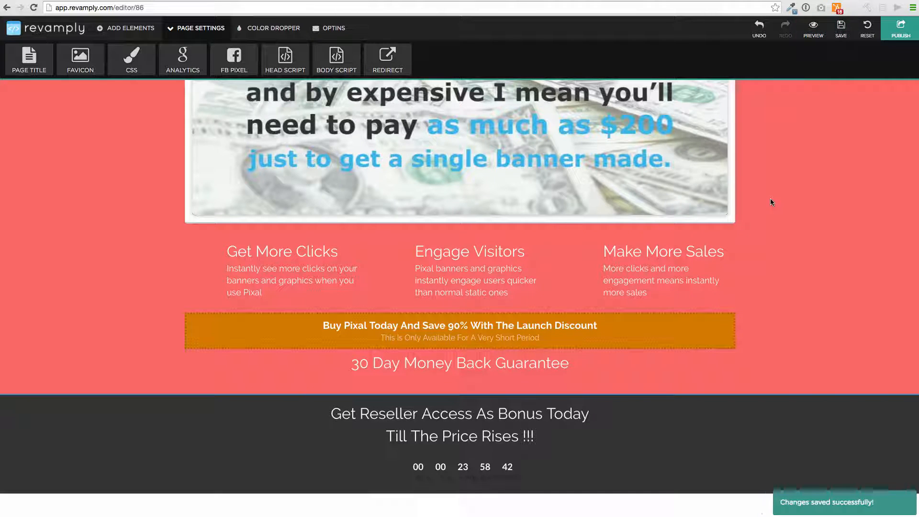
click(813, 29)
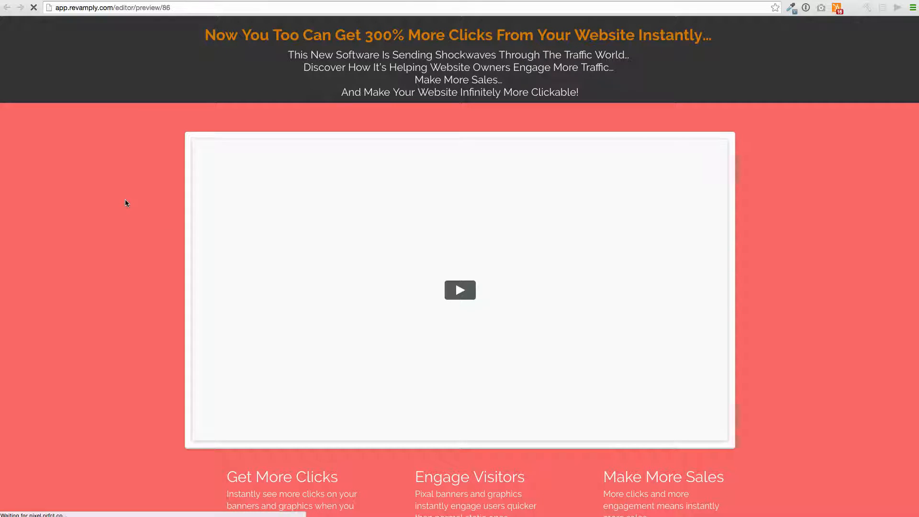
Step: Review the Pixal page preview top to bottom, then publish it to the live site
scroll(126, 200, down, 3)
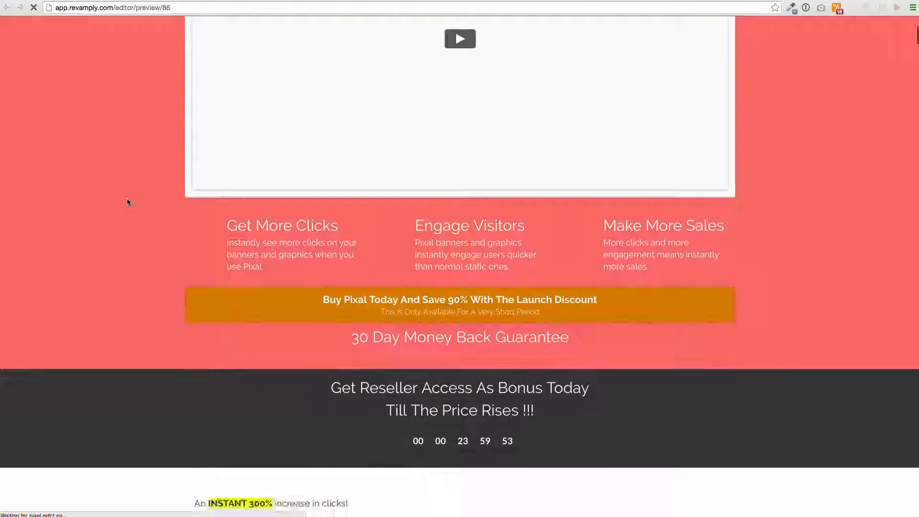
scroll(127, 202, down, 5)
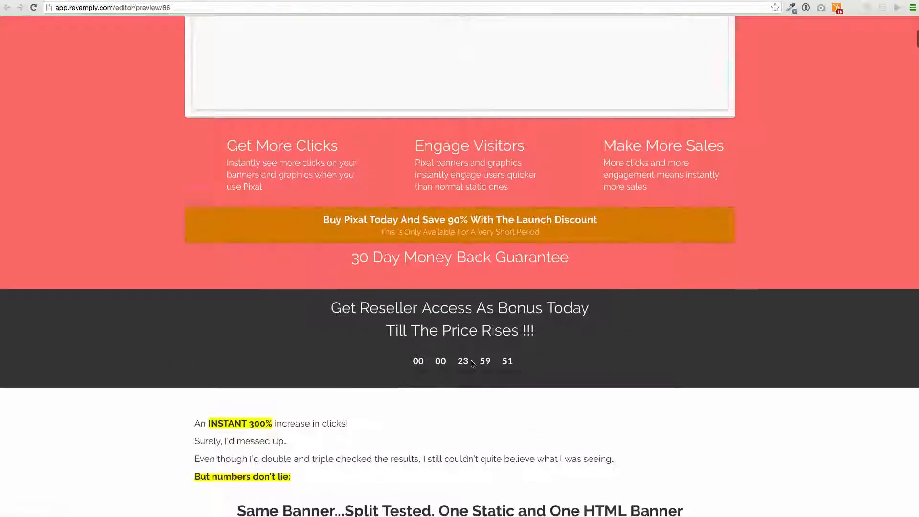
scroll(164, 334, down, 8)
scroll(164, 334, up, 14)
scroll(164, 334, down, 20)
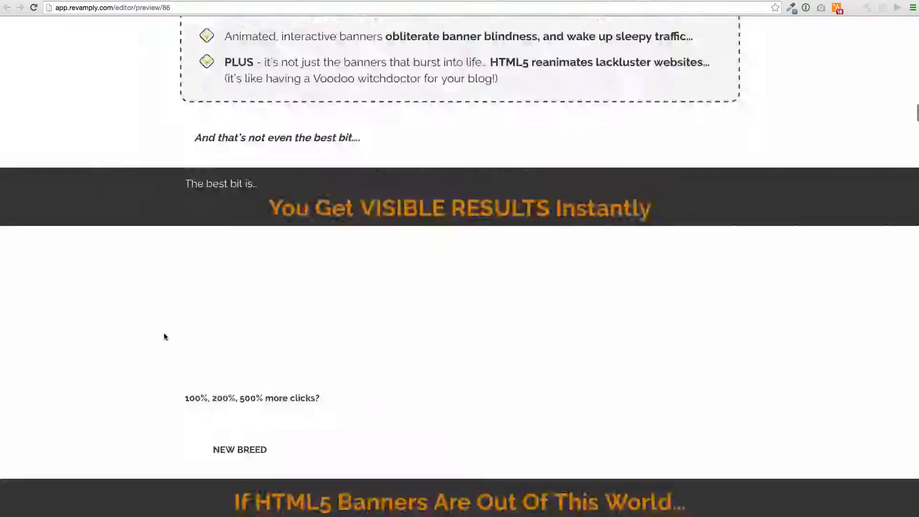
scroll(164, 335, up, 20)
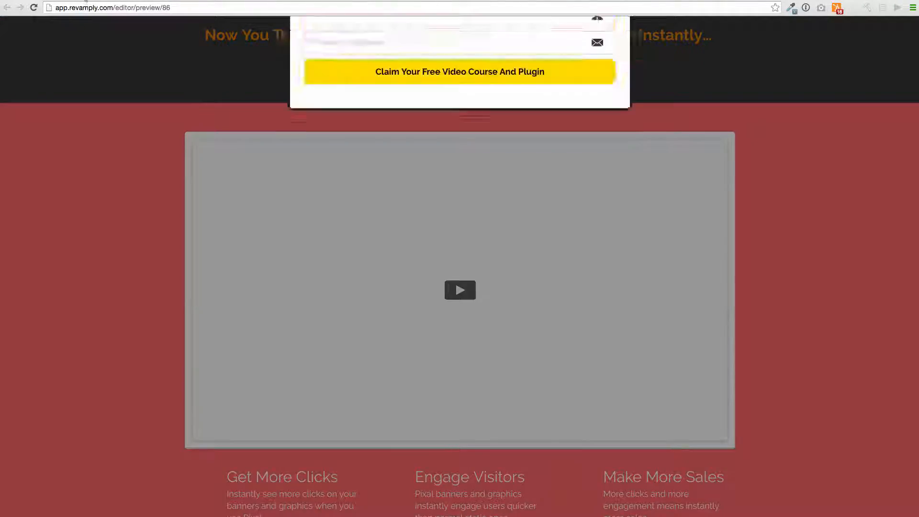
click(79, 1)
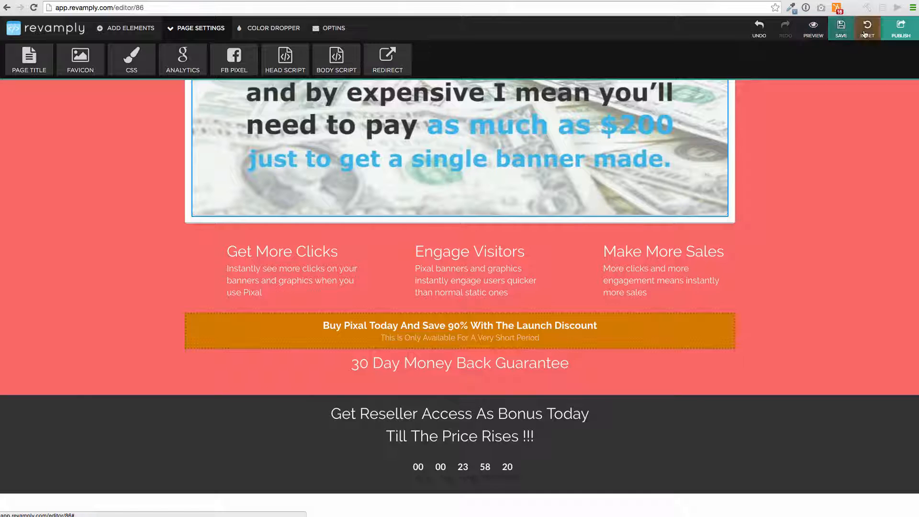
click(900, 32)
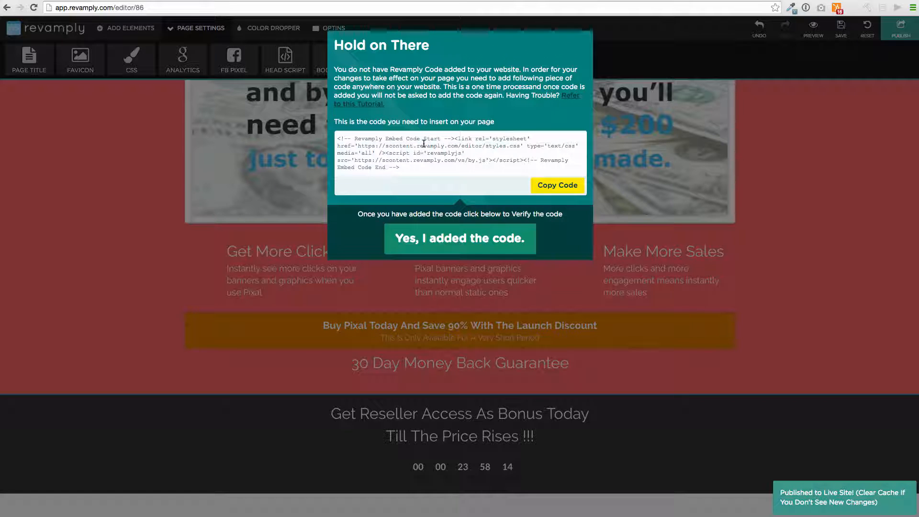
Step: Select the embed code and confirm 'Yes, I added the code' to close the notice
drag(401, 168, 335, 138)
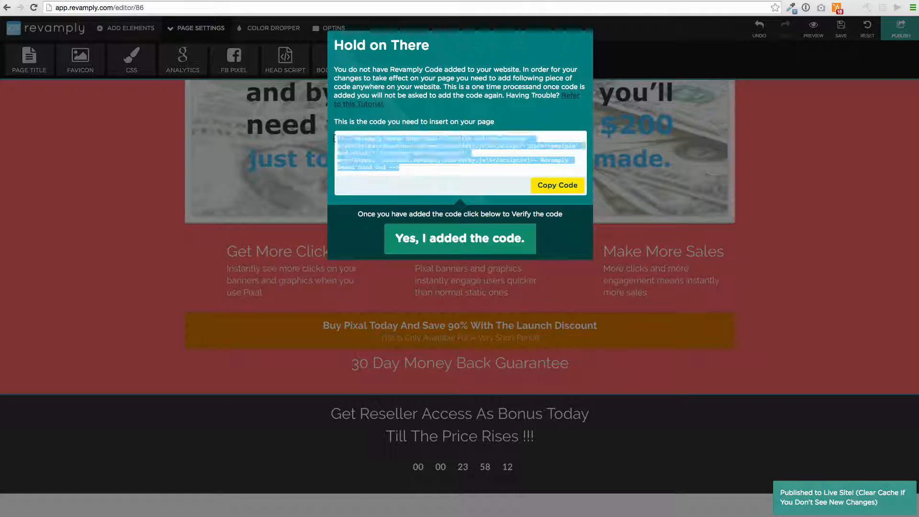
click(362, 293)
scroll(347, 218, up, 6)
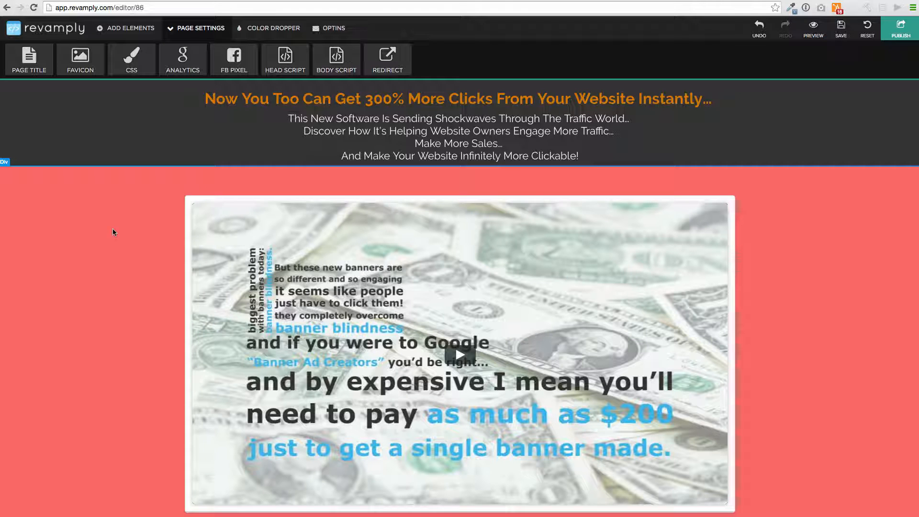
Step: Return to the Your Websites dashboard and expand the consulting website's folder
scroll(418, 247, down, 15)
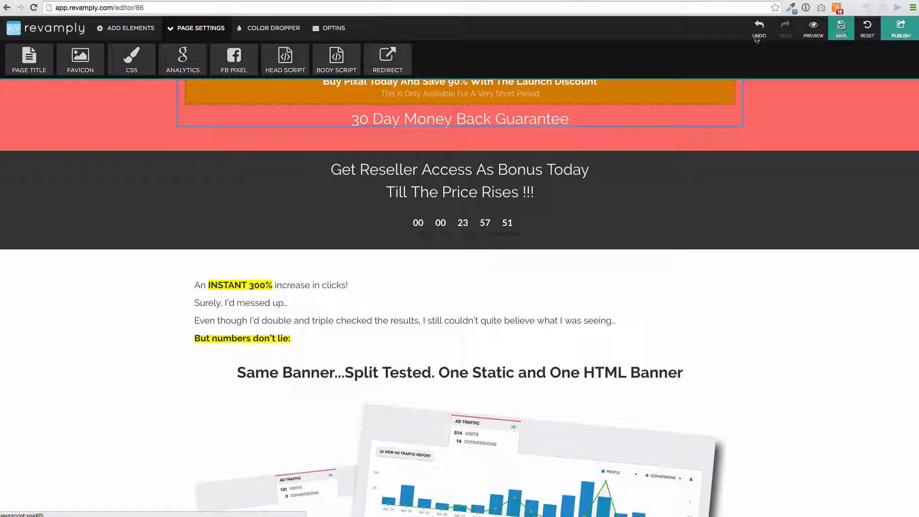
click(8, 31)
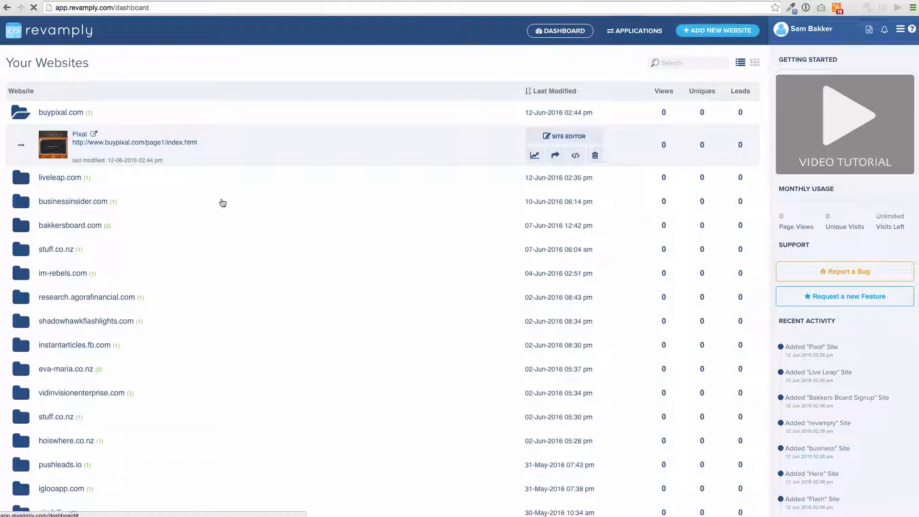
scroll(221, 201, down, 5)
click(125, 441)
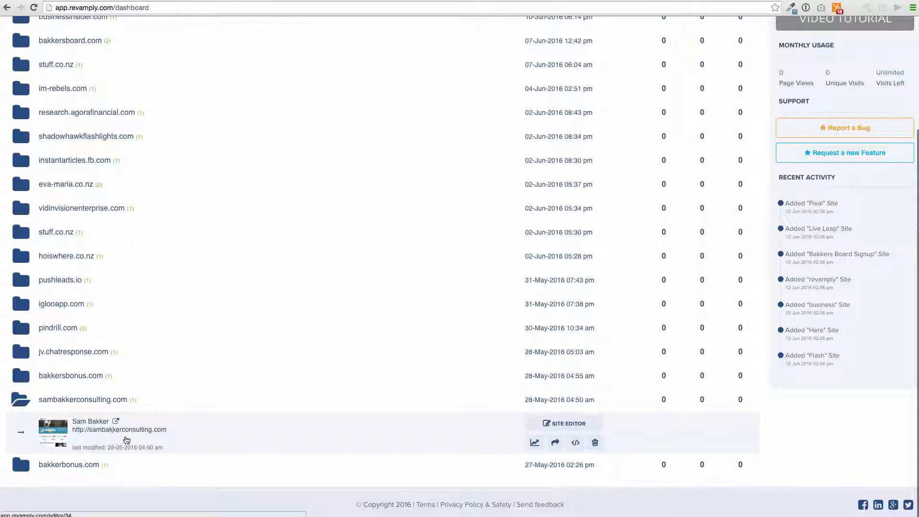
Step: Open the consulting page in the editor and dismiss the hero image settings and opt-in popup
click(563, 423)
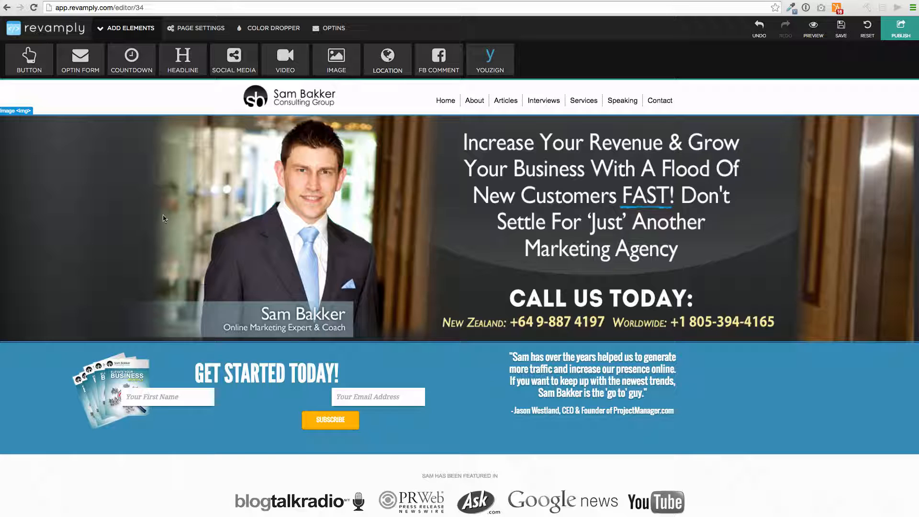
click(206, 208)
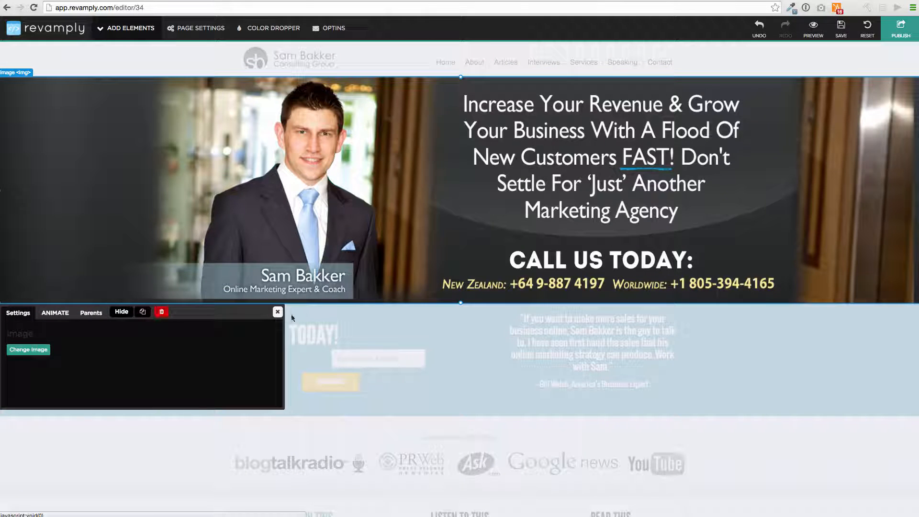
click(278, 312)
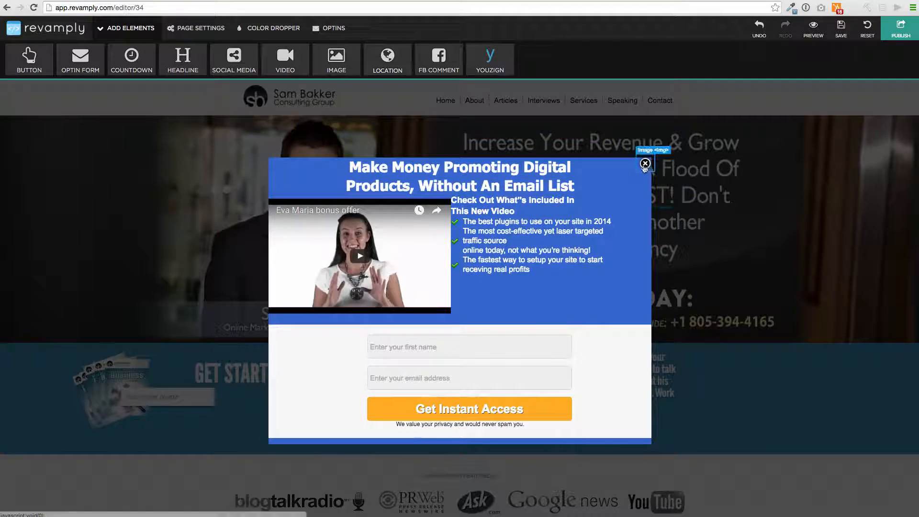
click(645, 164)
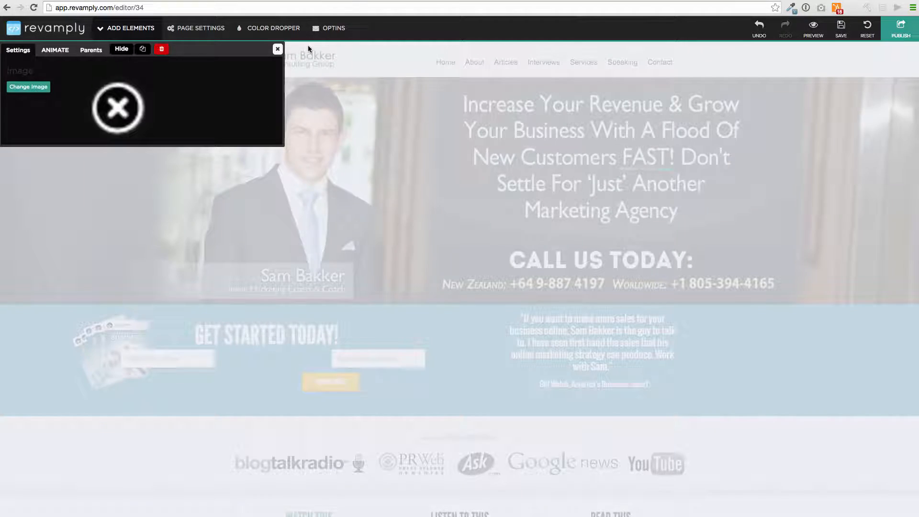
click(277, 49)
Step: Show the Listen To This tab's podcast content, then scroll down to Our Services
scroll(7, 360, down, 5)
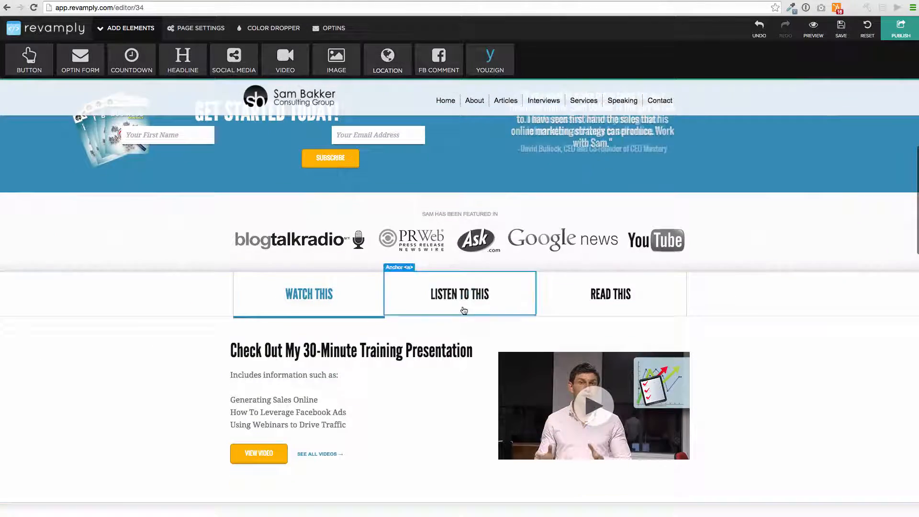
click(459, 306)
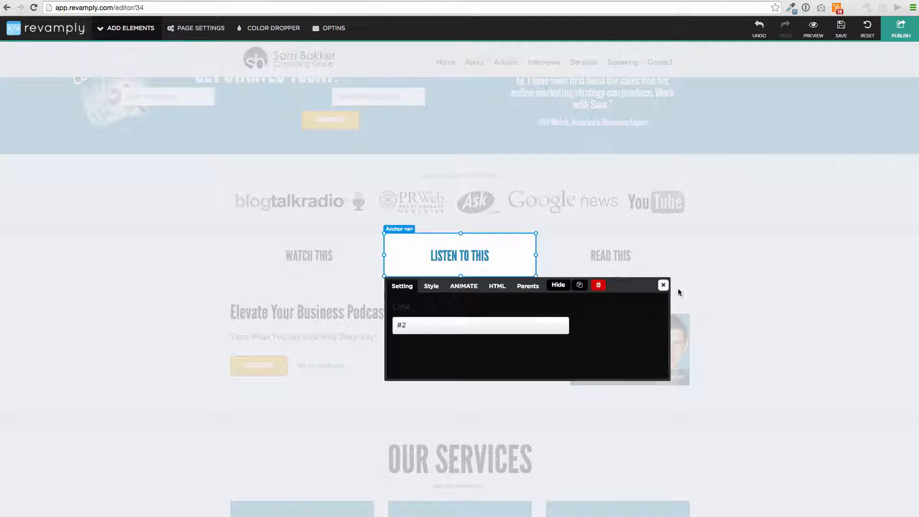
click(663, 285)
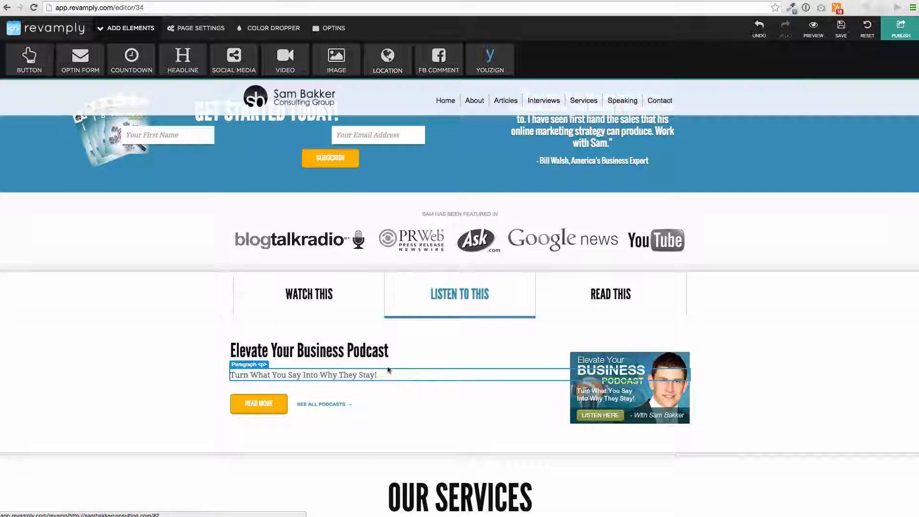
scroll(383, 366, down, 5)
scroll(433, 295, down, 1)
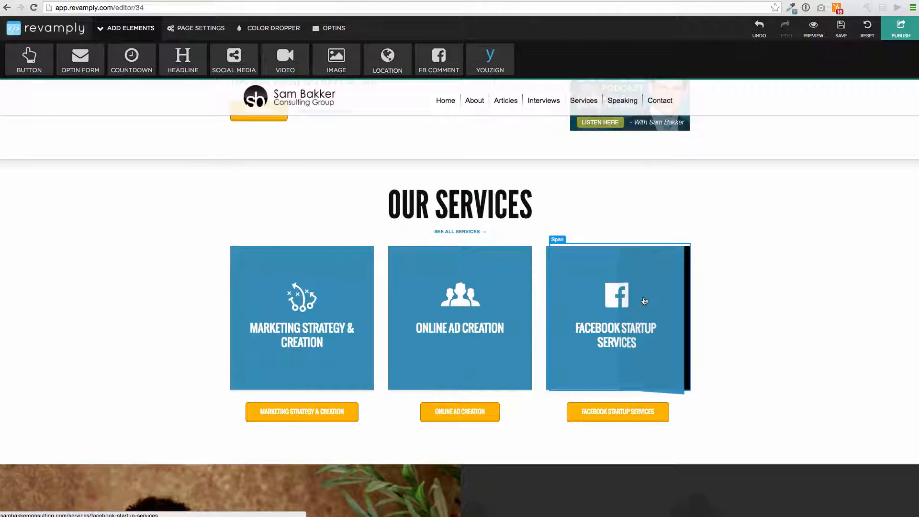
scroll(460, 288, down, 5)
Step: Give the Marketing Strategy & Creation button the Flash animation
click(289, 231)
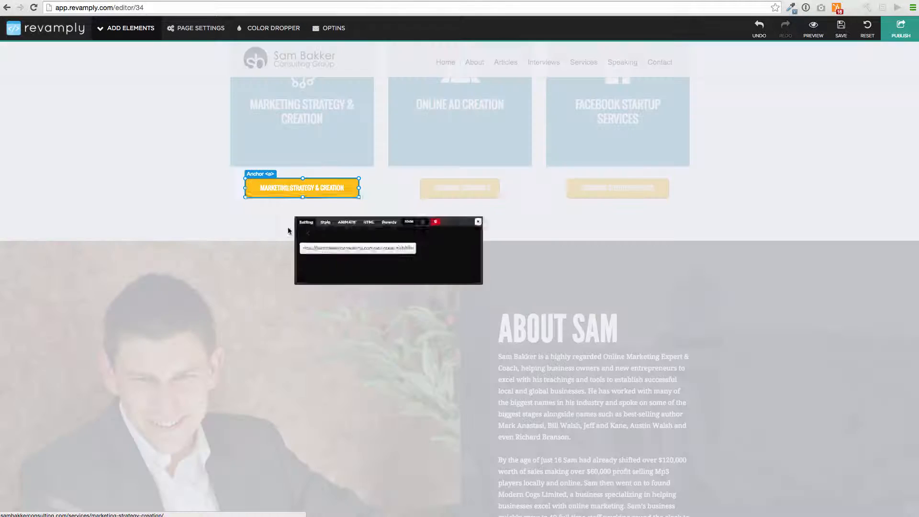
click(302, 209)
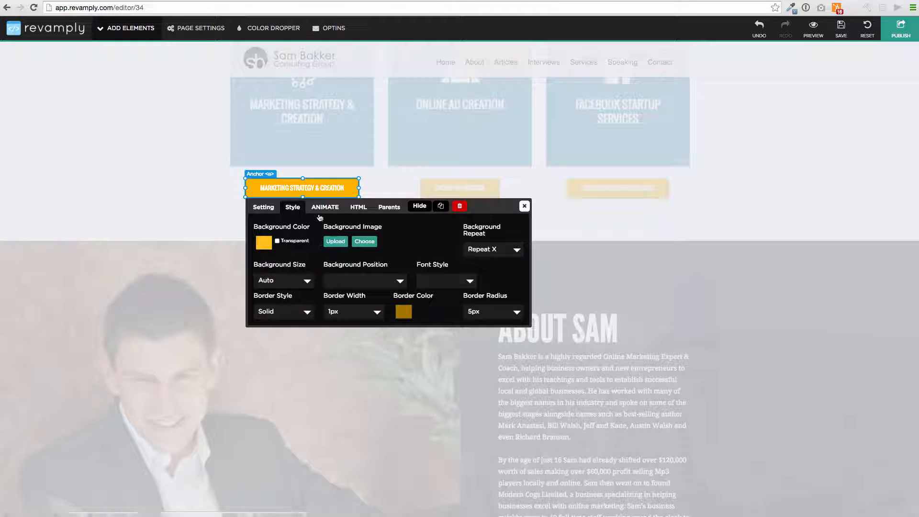
click(325, 207)
click(354, 225)
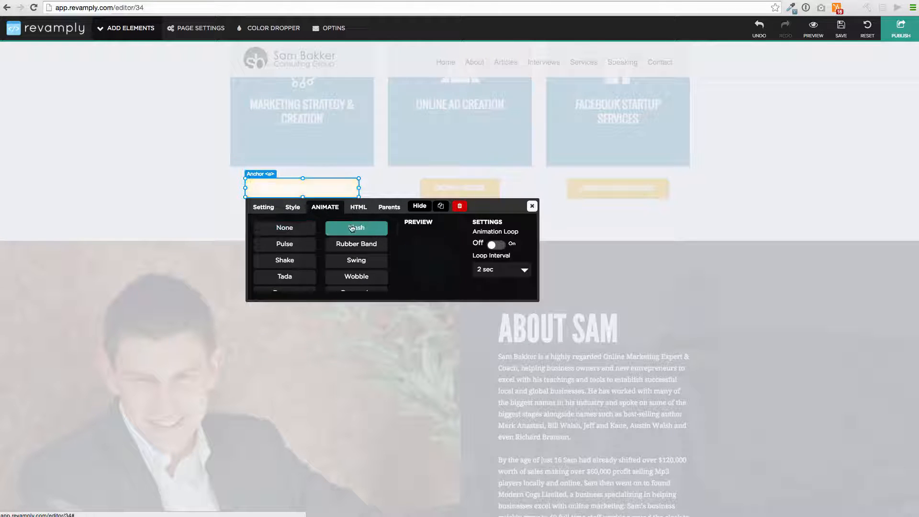
Step: Change the button's label to 'How To Make Money With Facebook'
click(358, 207)
drag(373, 234, 248, 223)
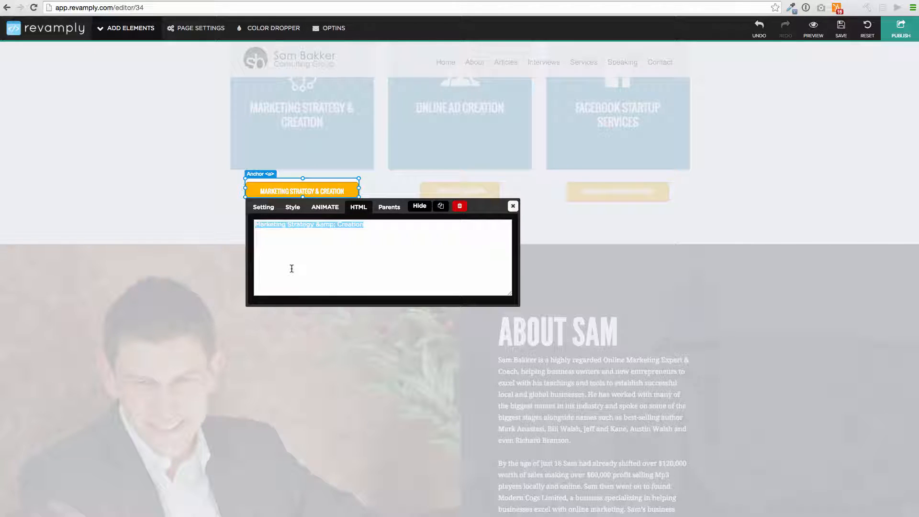
text(How To Make Mo)
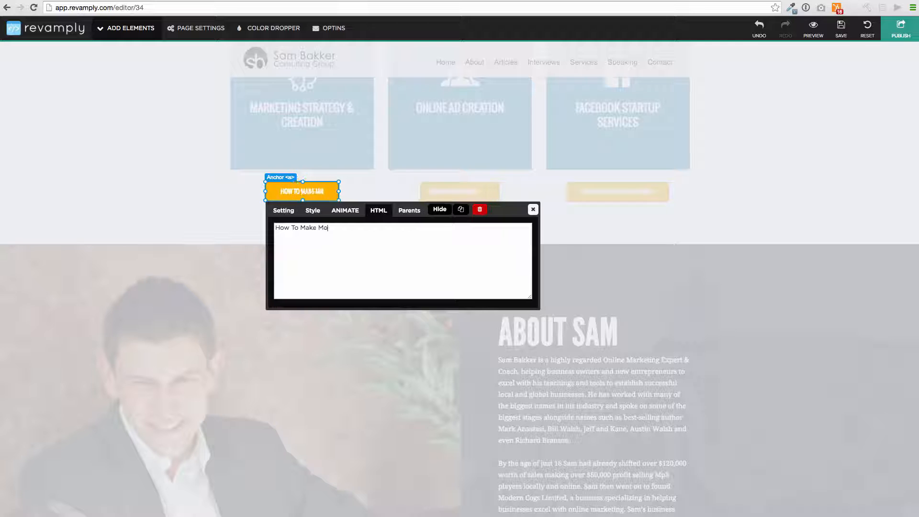
text(ney With )
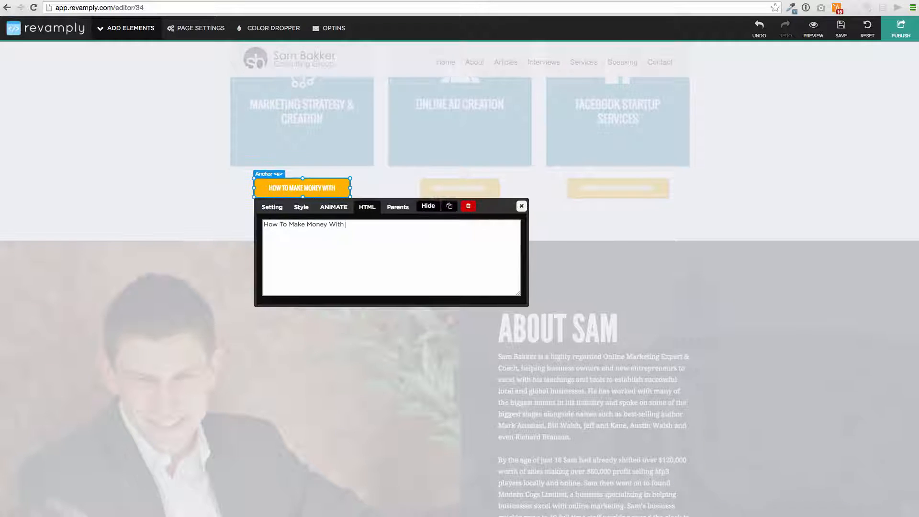
text(Faceboo)
key(BackSpace)
key(BackSpace)
key(BackSpace)
key(BackSpace)
key(BackSpace)
key(BackSpace)
key(BackSpace)
text(Fa)
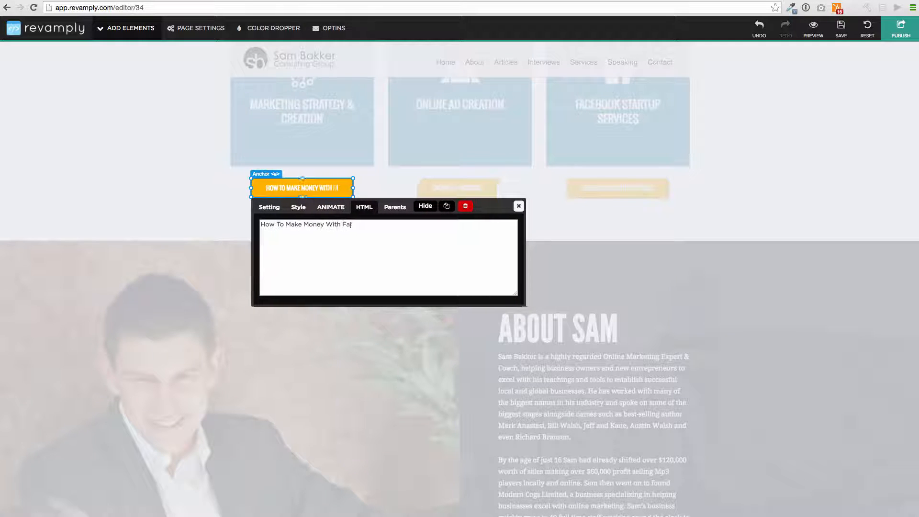
text(cebook)
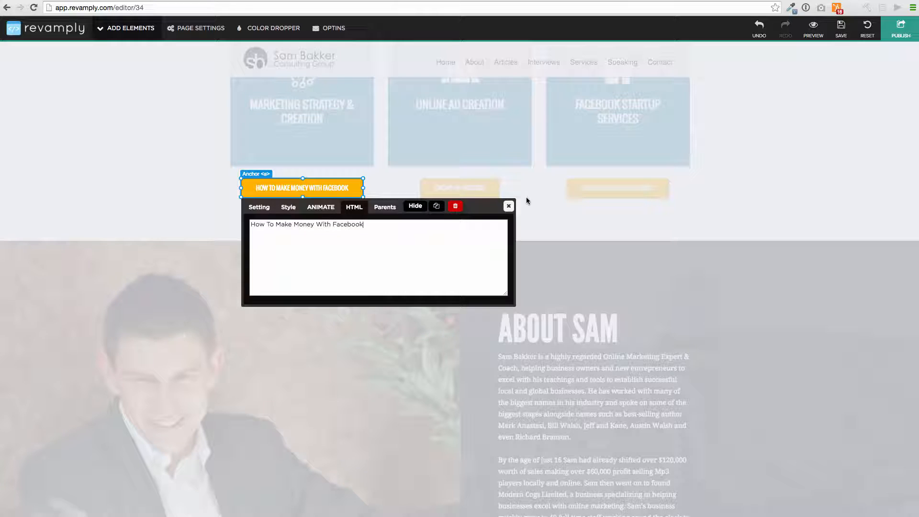
click(509, 206)
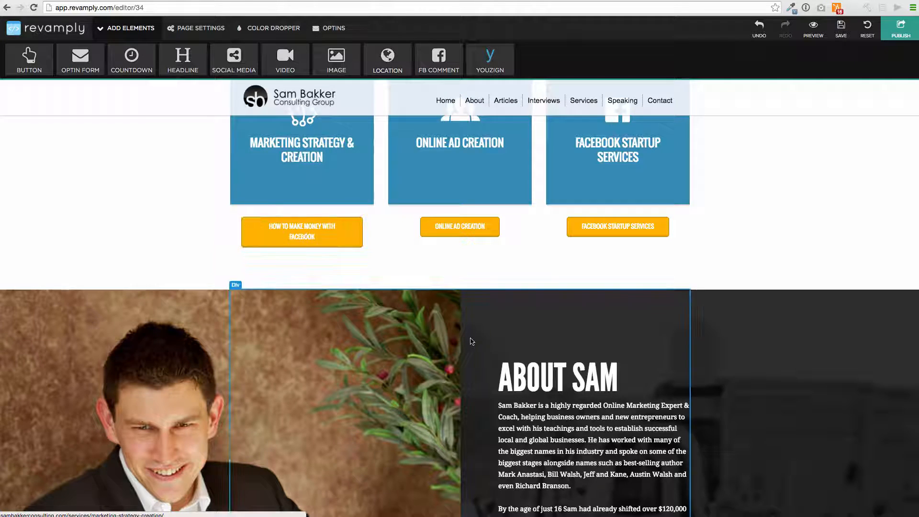
Step: Inspect the About Sam paragraph and the About navigation link's address, leaving both unchanged
scroll(472, 341, down, 7)
scroll(547, 221, up, 3)
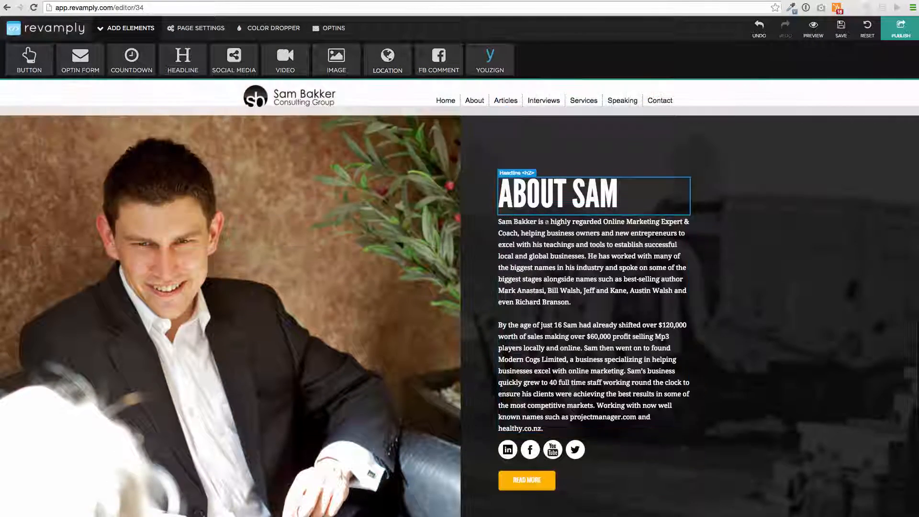
click(547, 221)
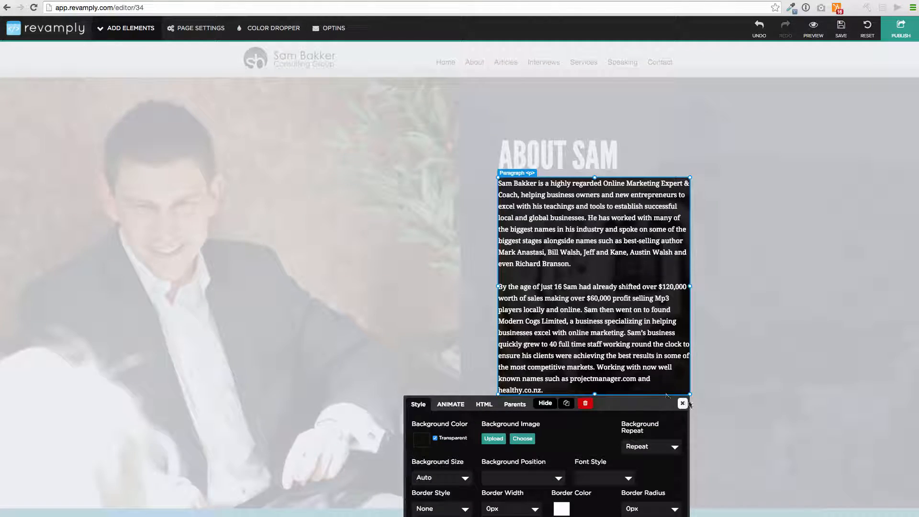
click(683, 403)
scroll(309, 297, up, 8)
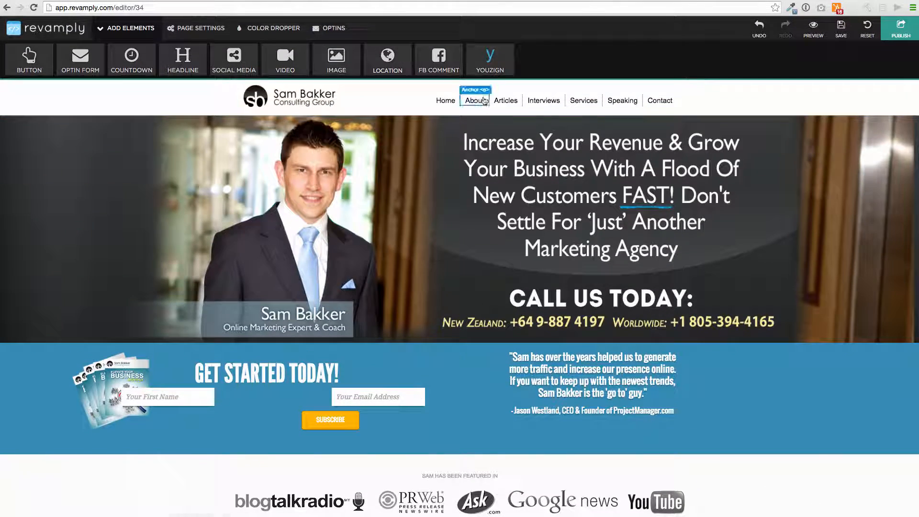
click(473, 101)
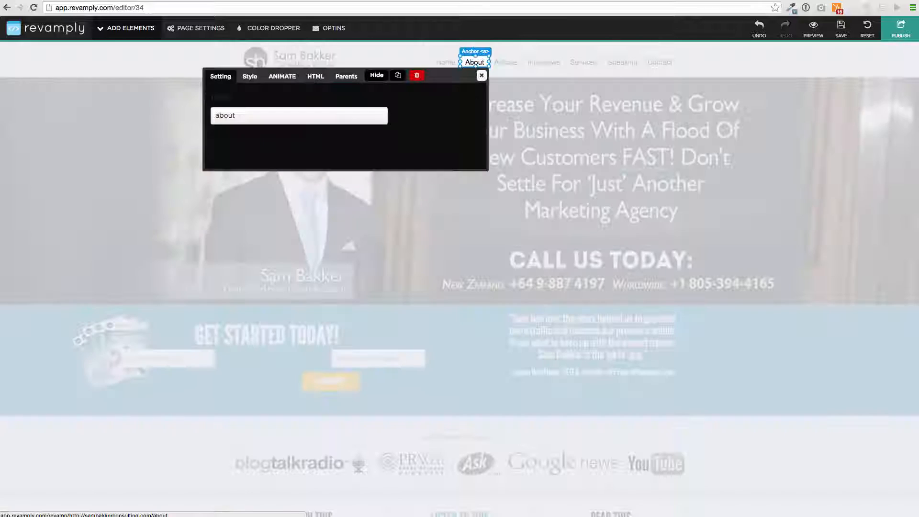
double_click(245, 116)
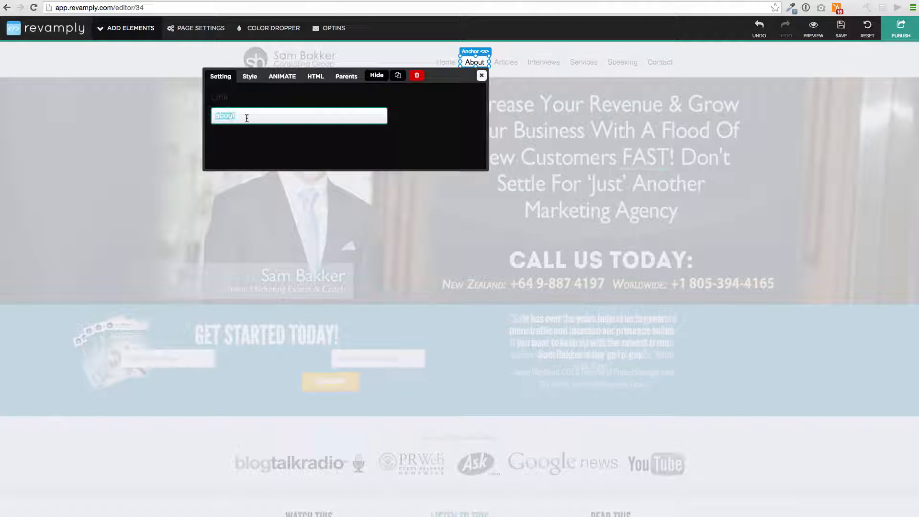
click(482, 75)
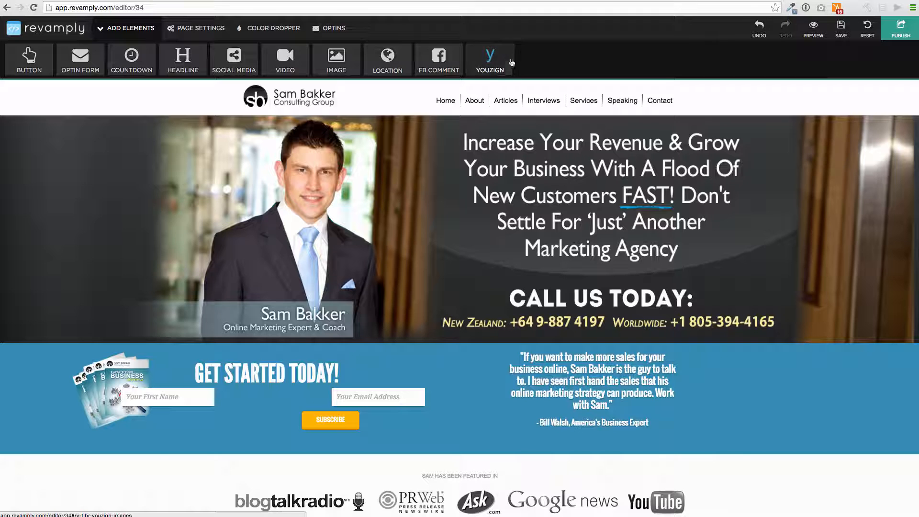
Step: Change the Articles navigation link's label text to 'Blog'
click(505, 63)
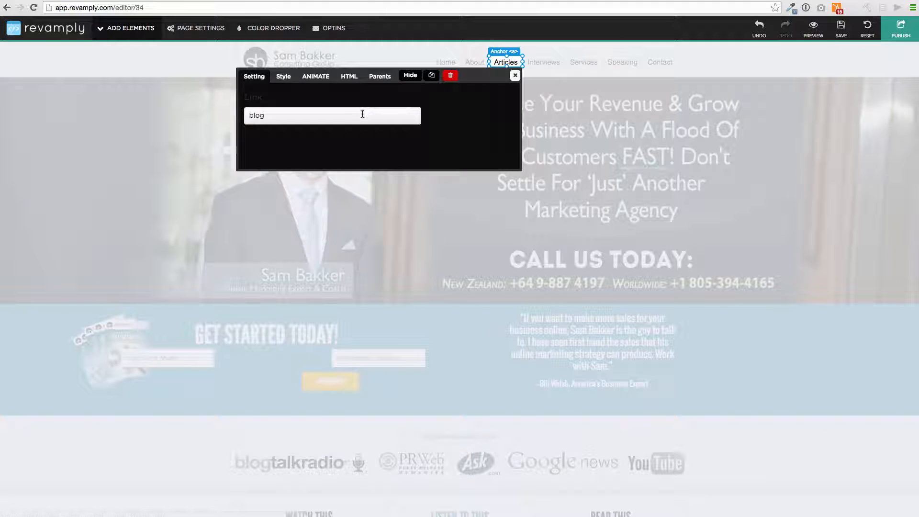
click(347, 116)
click(350, 79)
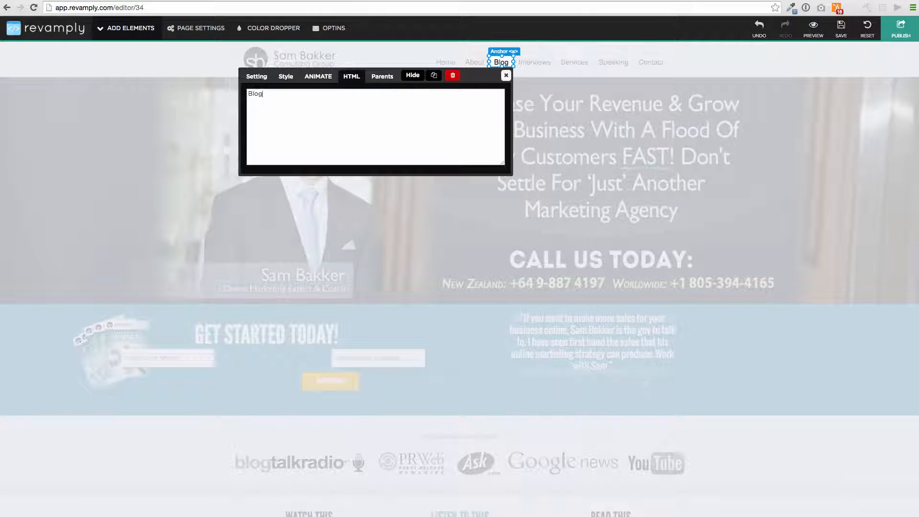
click(503, 72)
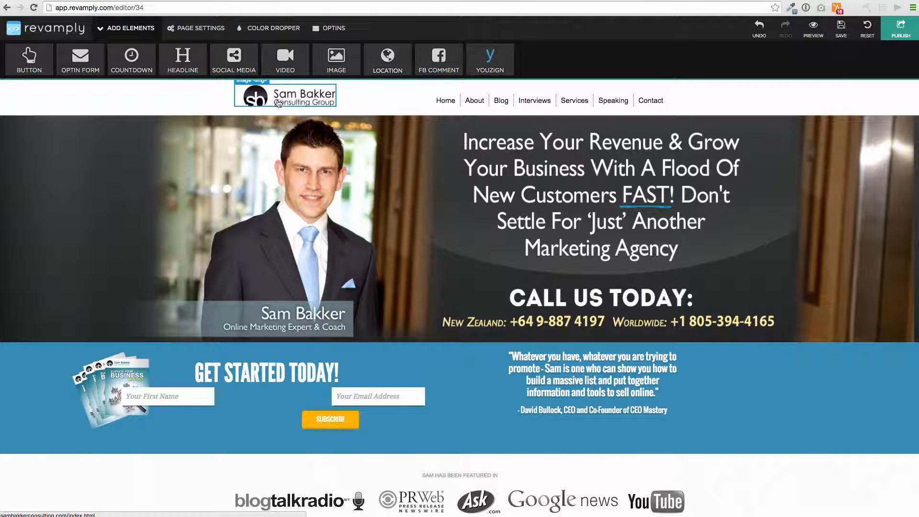
Step: Review the blue-band testimonial quote's text unchanged, then return to the Revamply websites dashboard
click(568, 358)
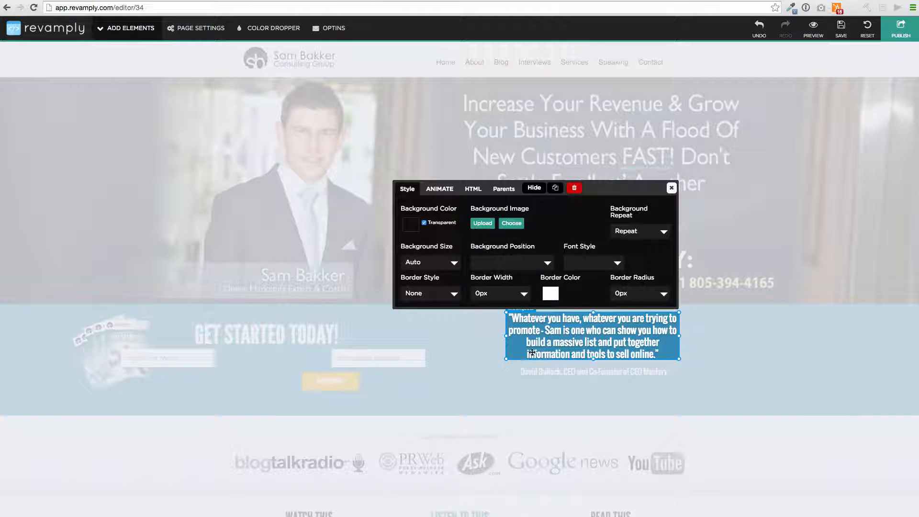
click(473, 188)
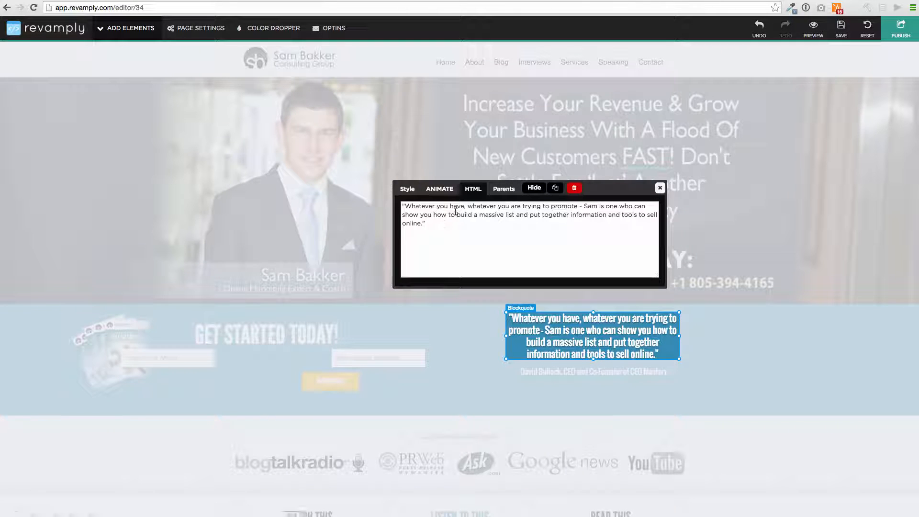
click(660, 188)
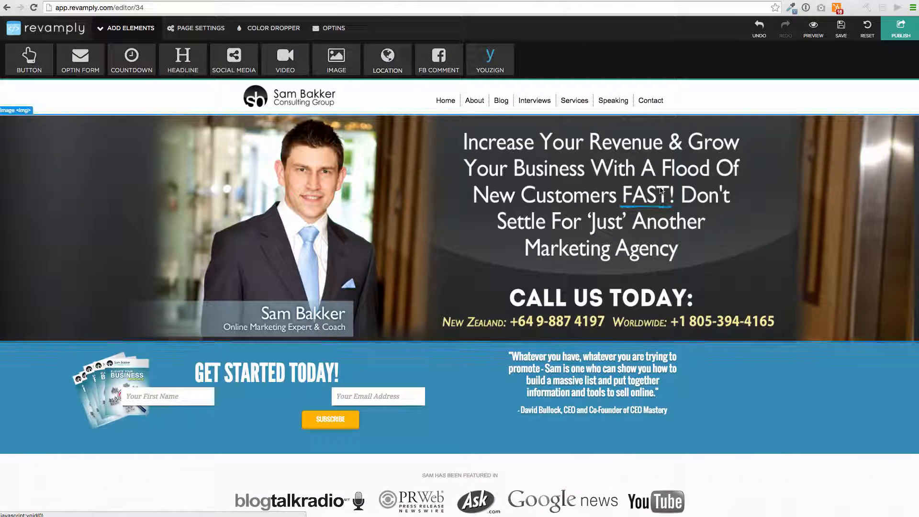
scroll(541, 213, down, 20)
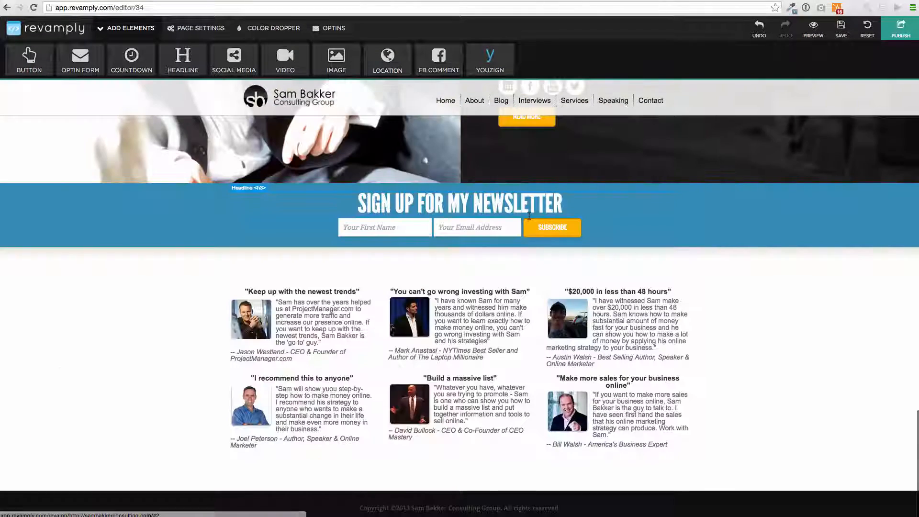
click(69, 31)
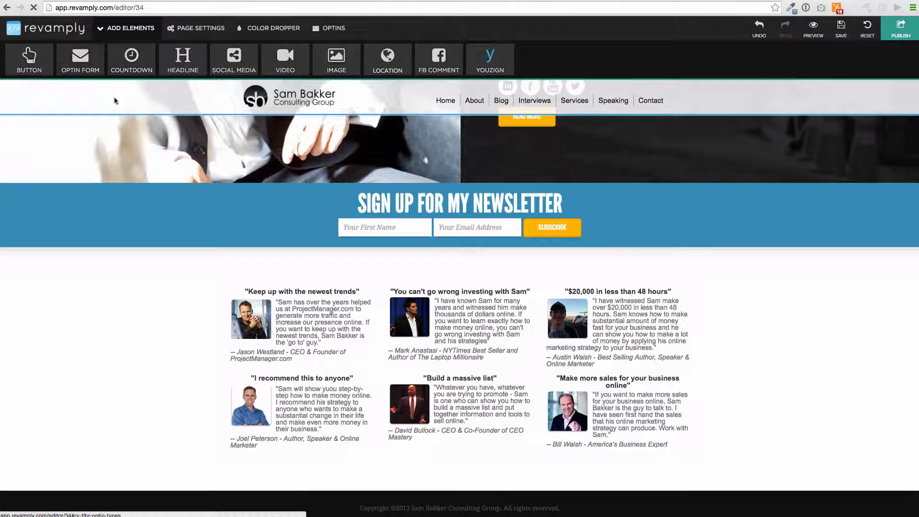